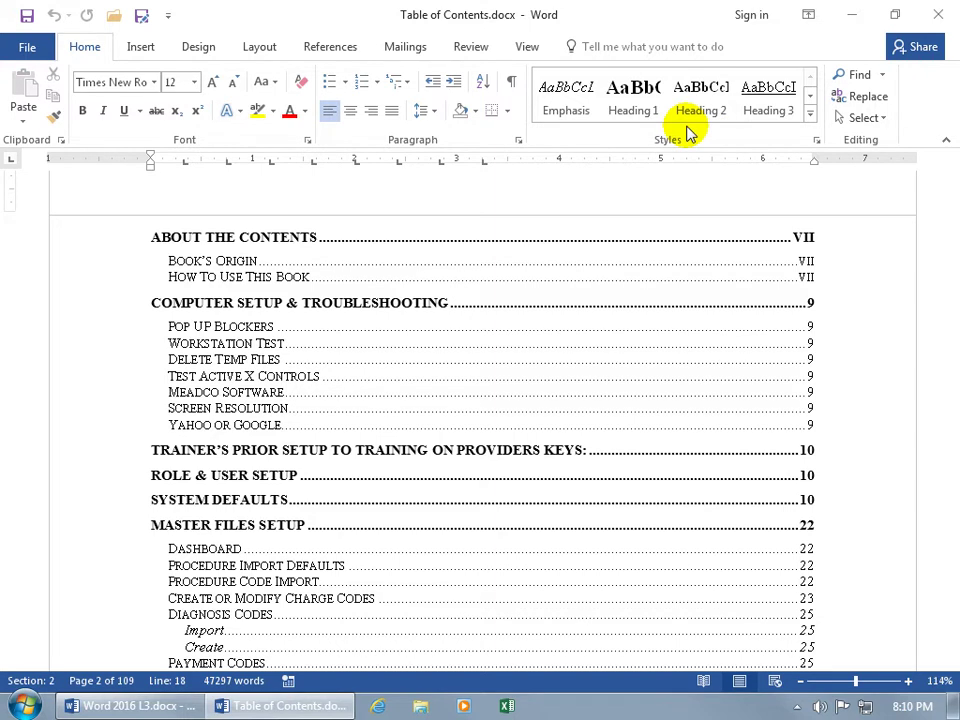
right_click(636, 96)
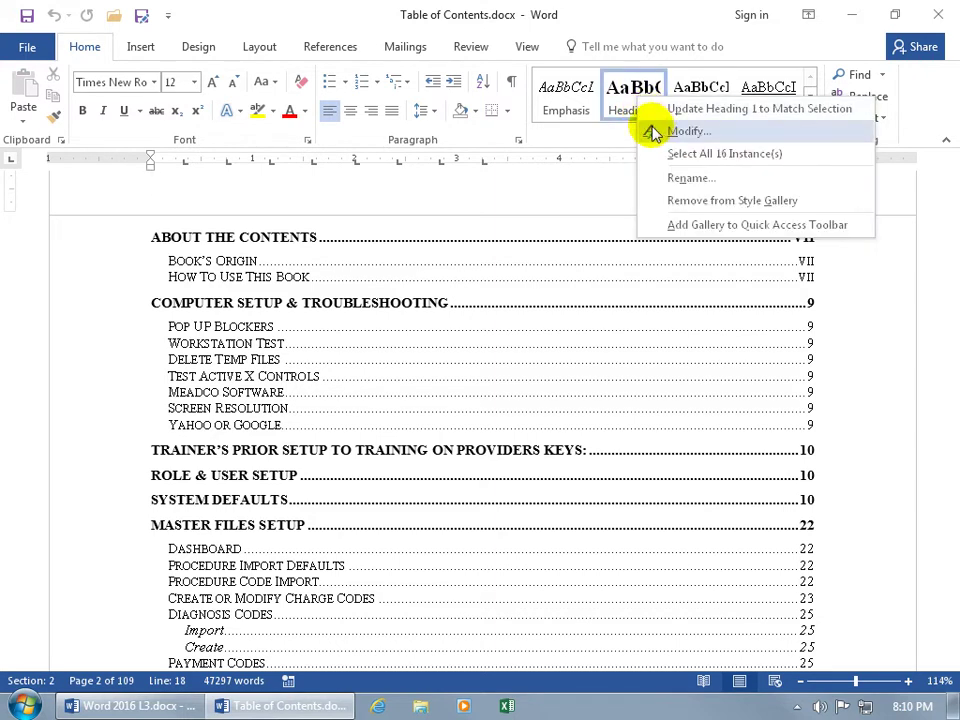
left_click(617, 136)
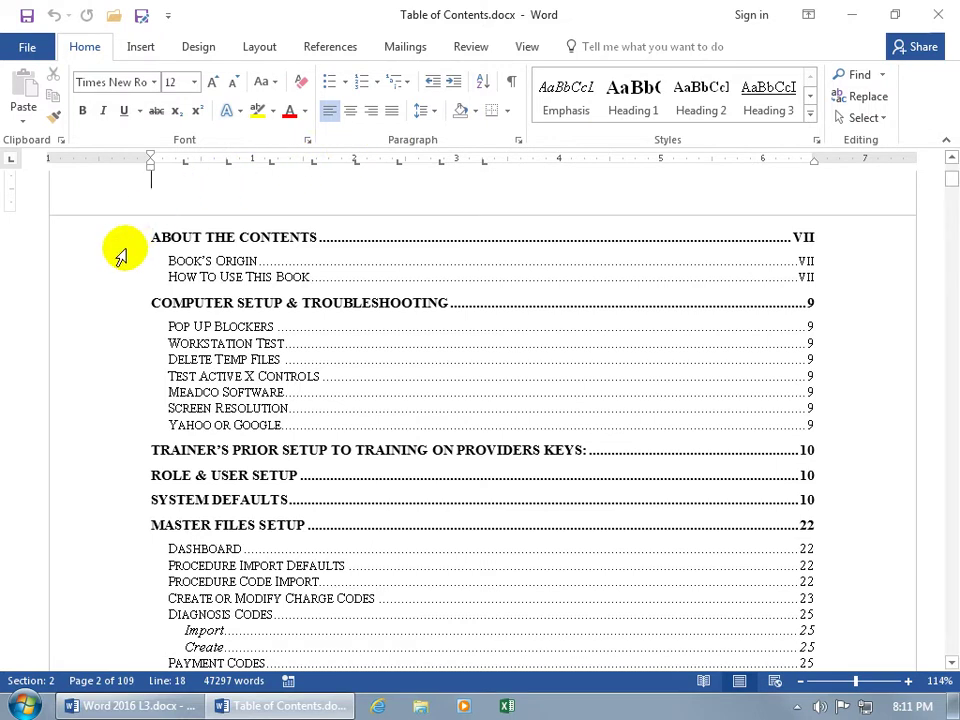
Step: Follow the Master Files Setup entry in the table of contents and check the styles applied to that heading and to Dashboard
scroll(120, 255, "down", 1)
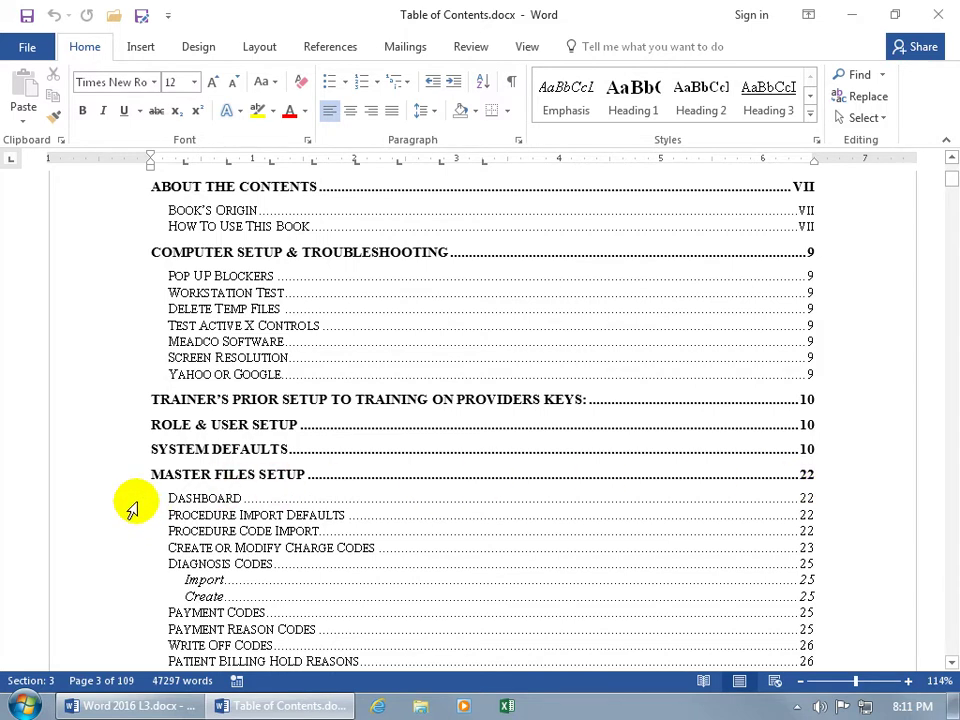
scroll(133, 510, "down", 1)
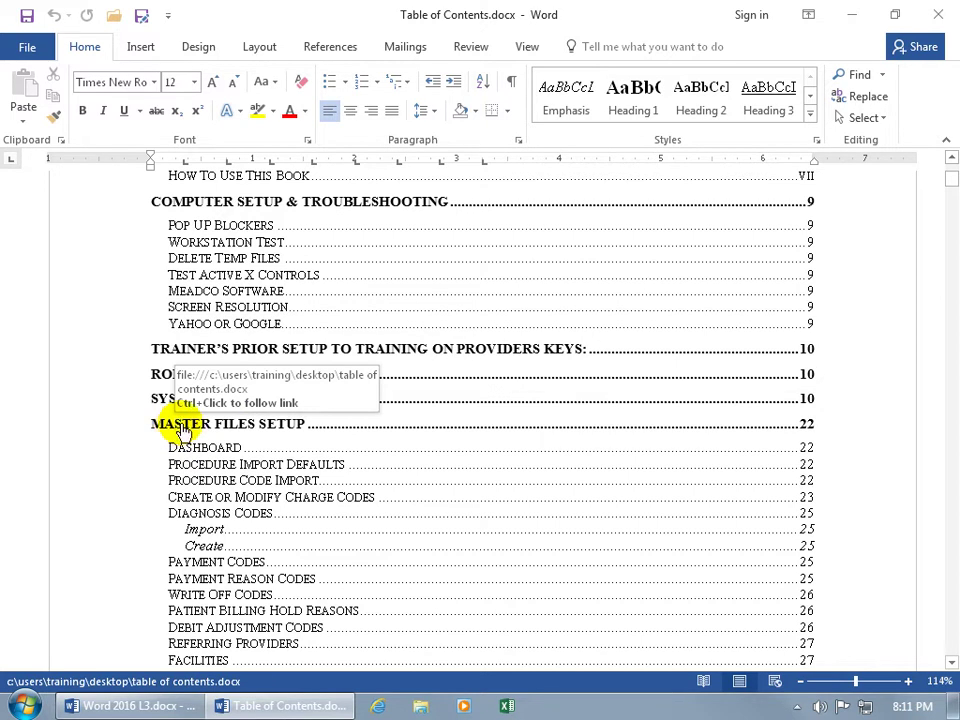
left_click(182, 426, "ctrl")
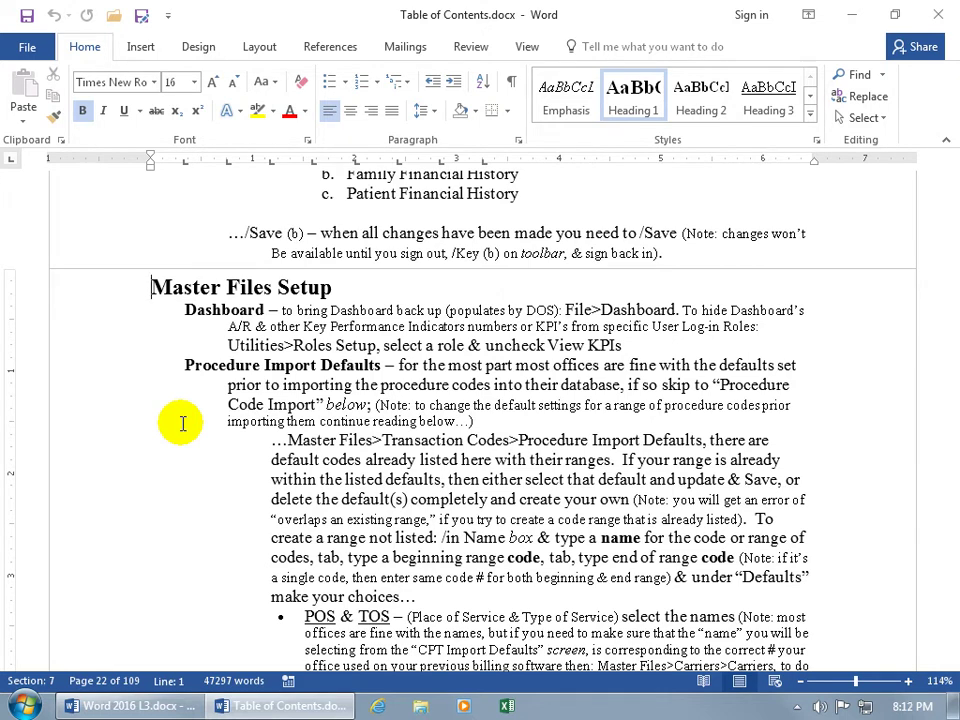
left_click(212, 290)
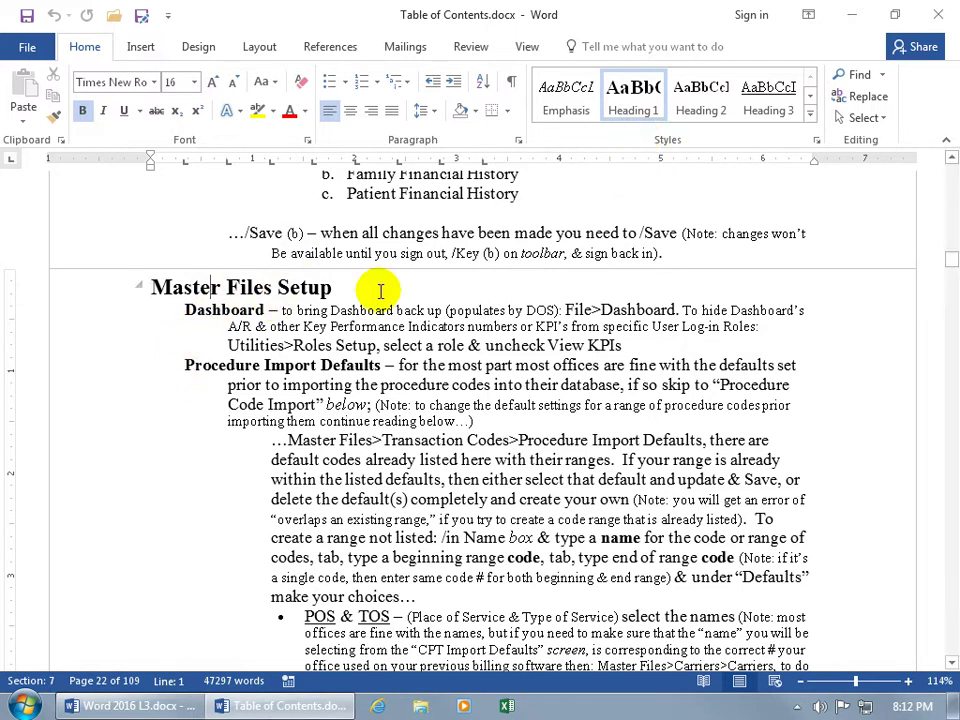
left_click(222, 310)
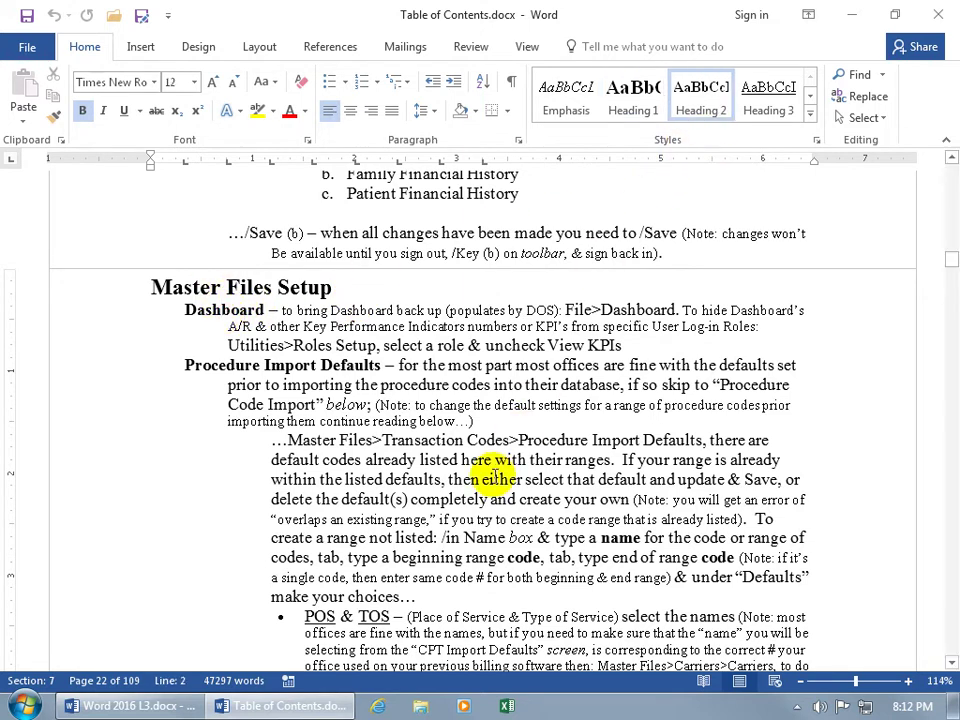
Step: Check the styles applied to the Diagnosis Codes heading and to its Import and Create subheadings
scroll(490, 440, "down", 20)
scroll(493, 477, "down", 20)
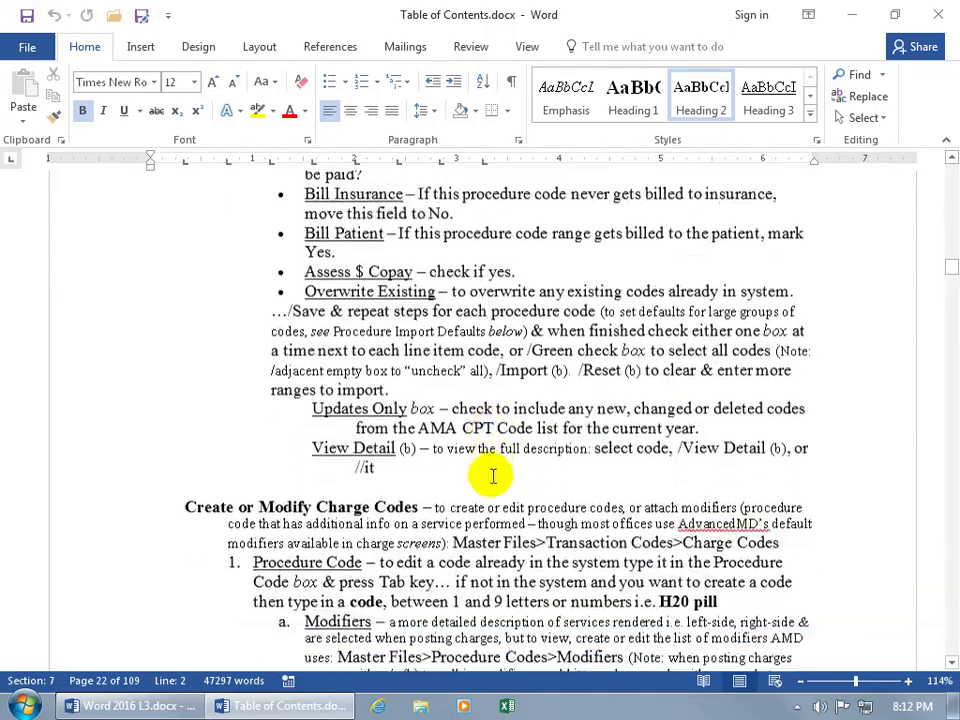
scroll(493, 477, "down", 15)
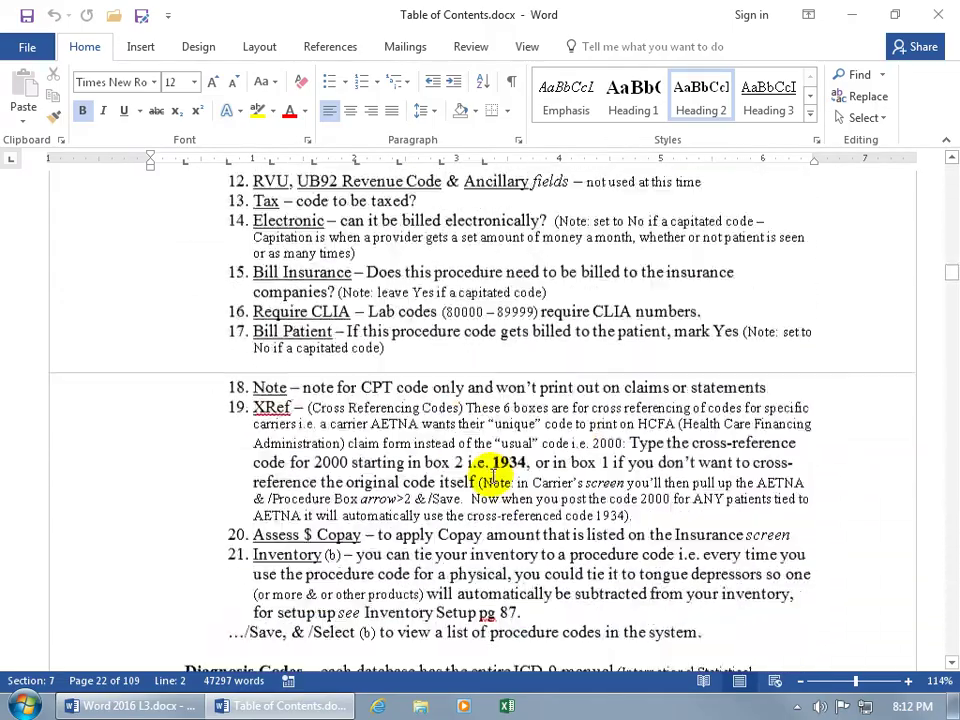
left_click(281, 310)
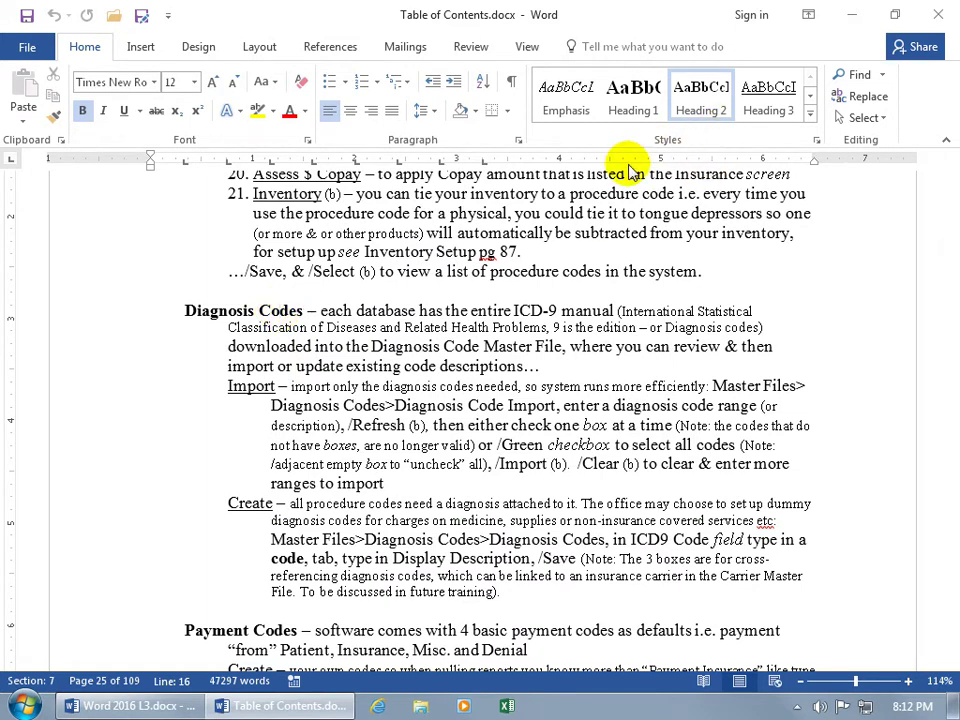
left_click(251, 387)
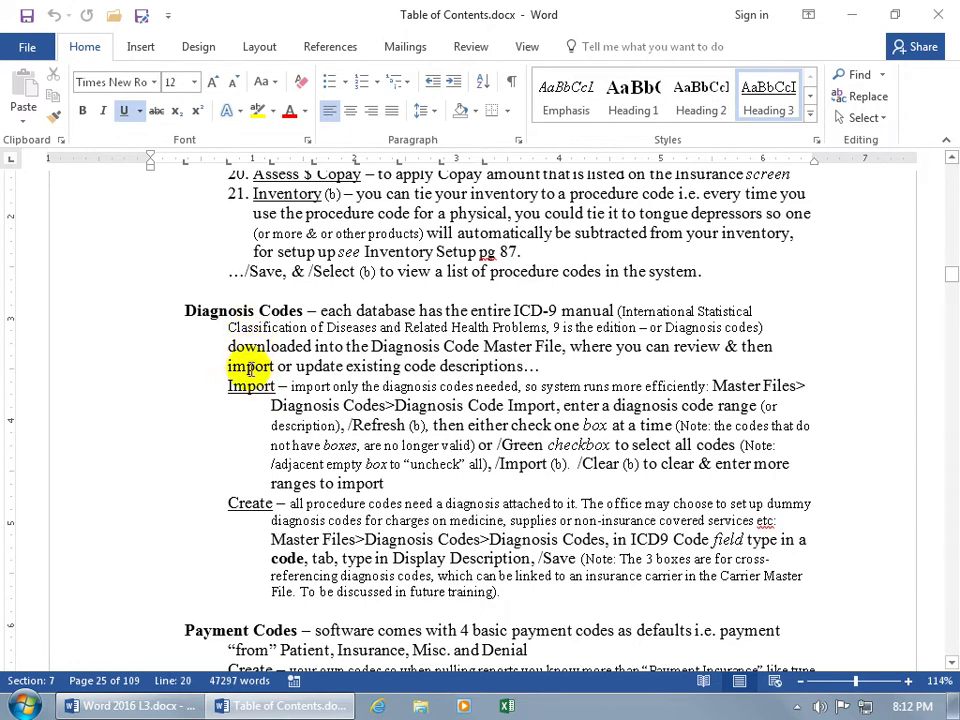
left_click(250, 504)
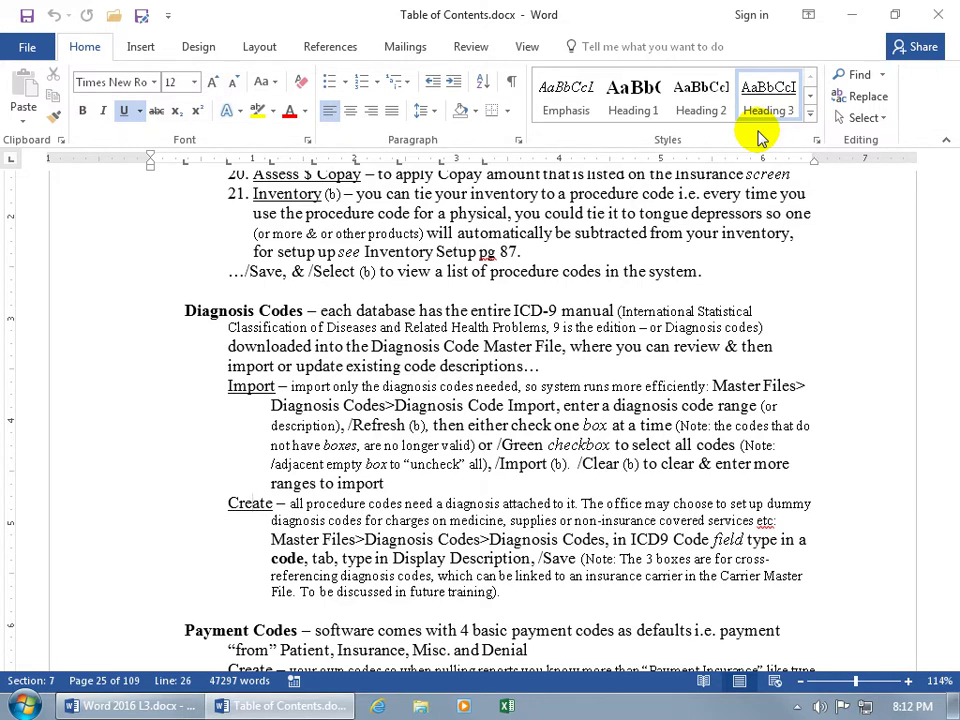
Step: Return to the table of contents near the start of the document and place the cursor in its Workstation Test entry
key("ctrl+Home")
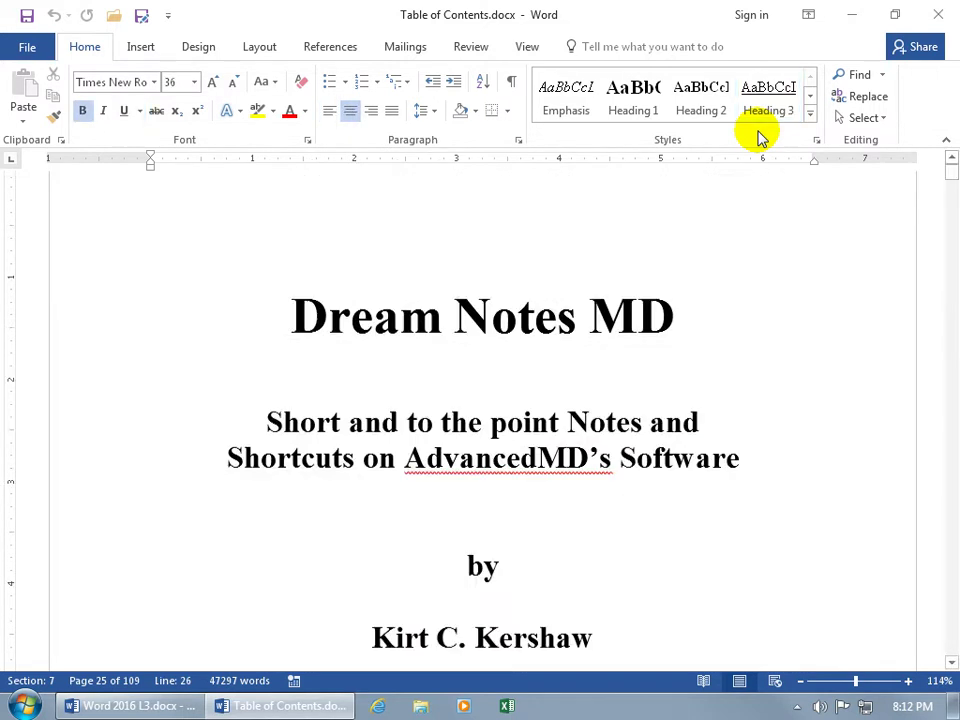
scroll(726, 273, "down", 10)
scroll(726, 273, "down", 5)
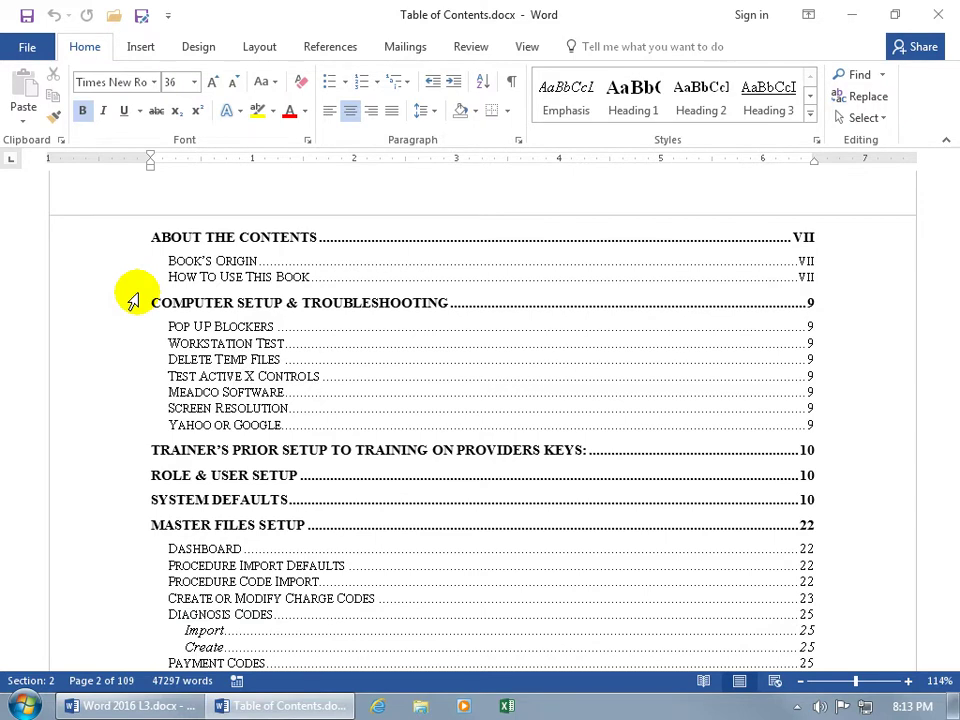
left_click(382, 335)
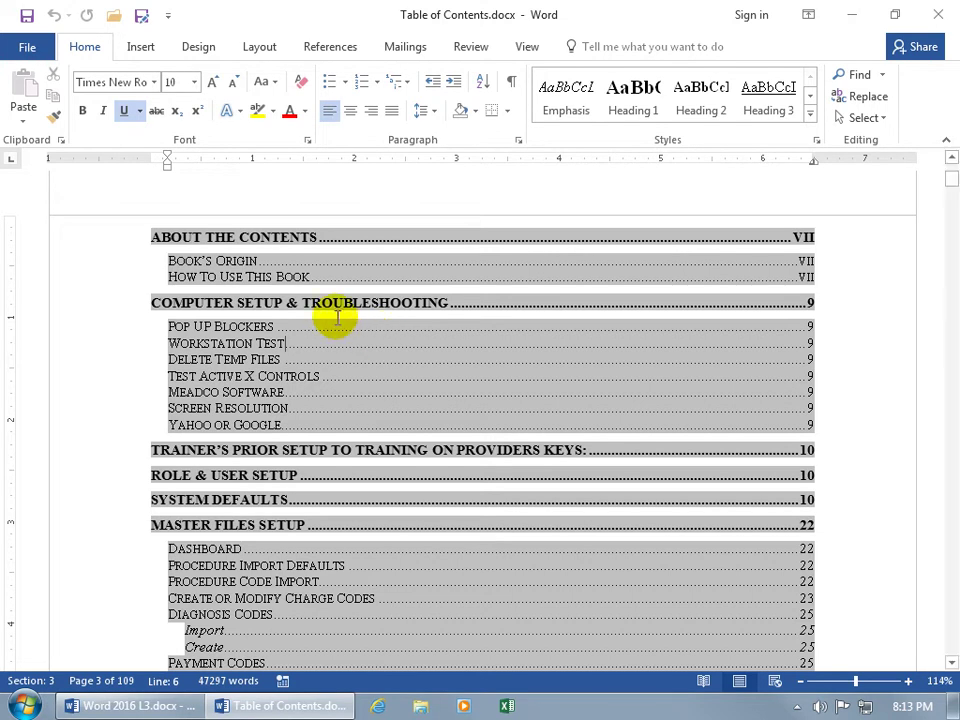
left_click(343, 326, "shift")
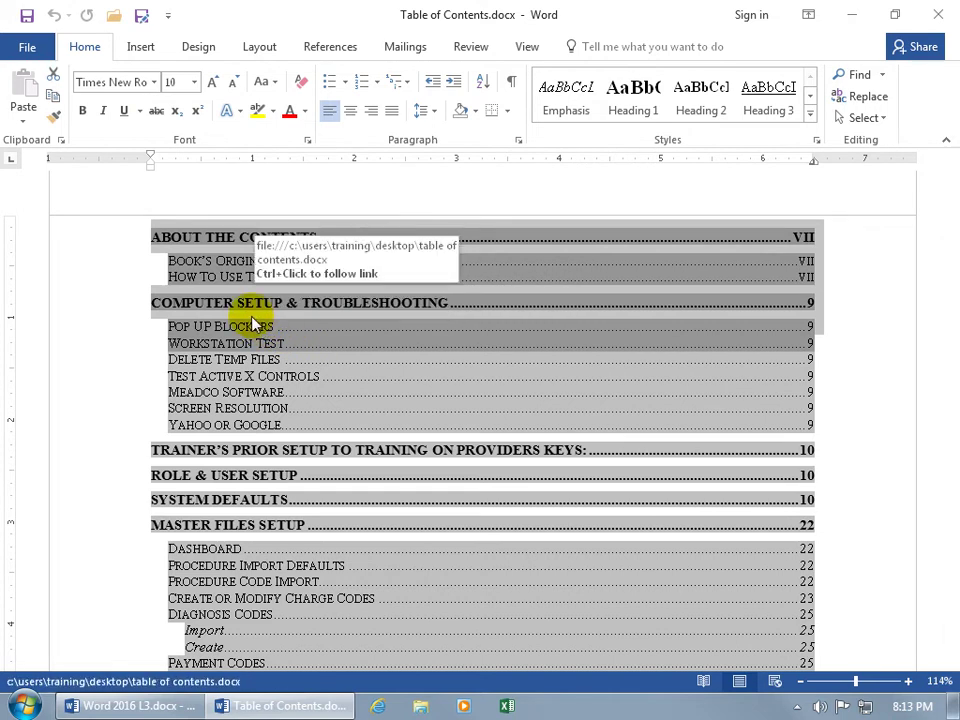
left_click(316, 348)
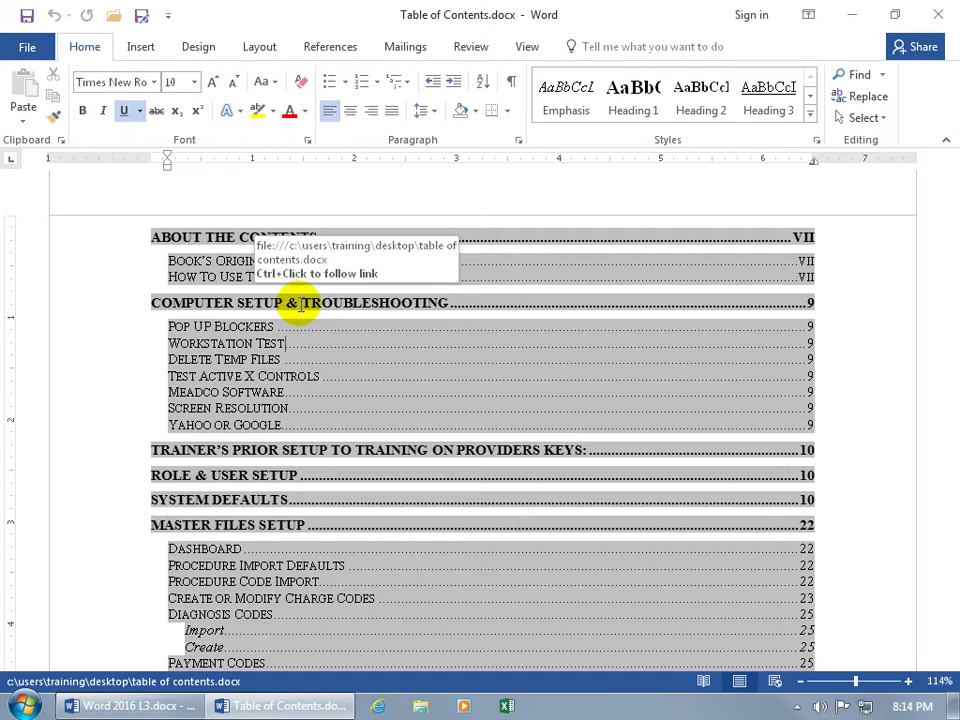
Step: Delete the table of contents entries from About The Contents through Test Active X Controls in two selections
left_click(150, 236)
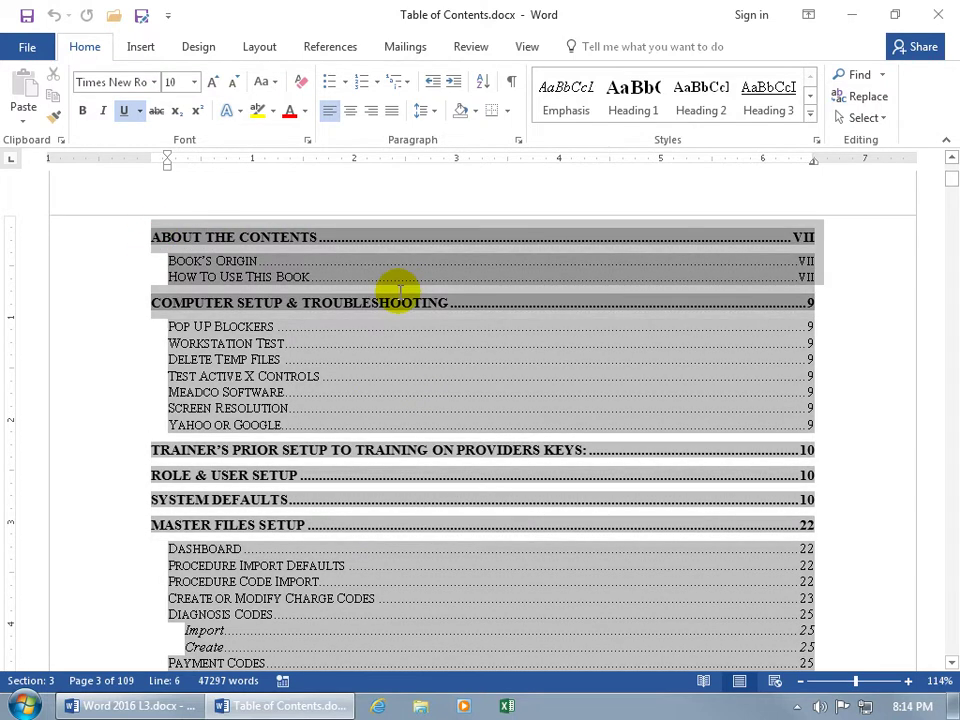
key("Delete")
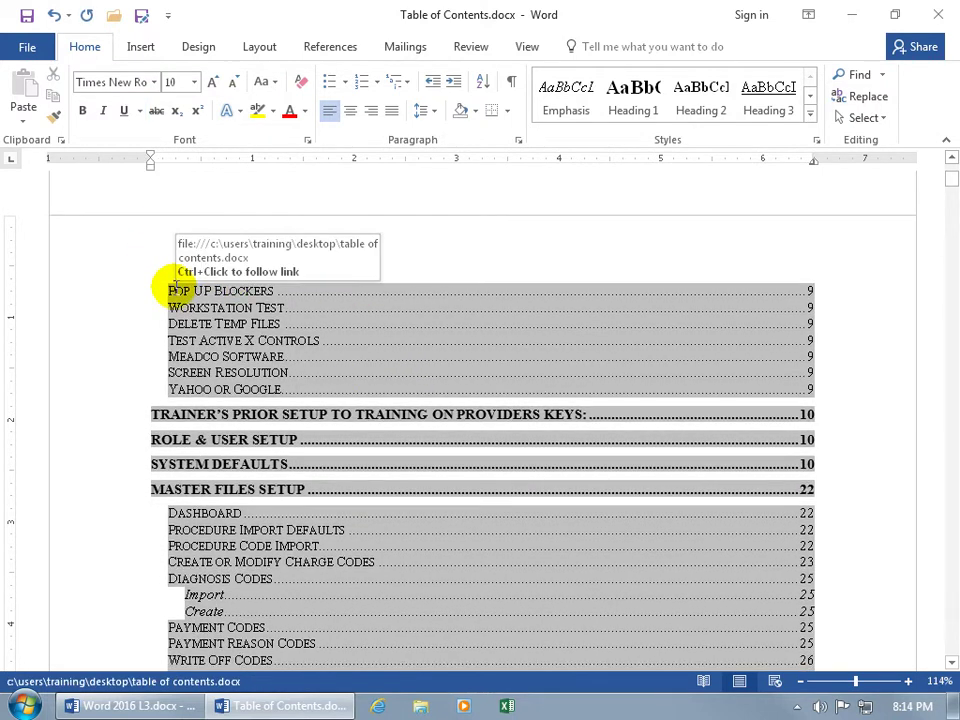
left_click_drag(170, 289, 392, 353)
key("Delete")
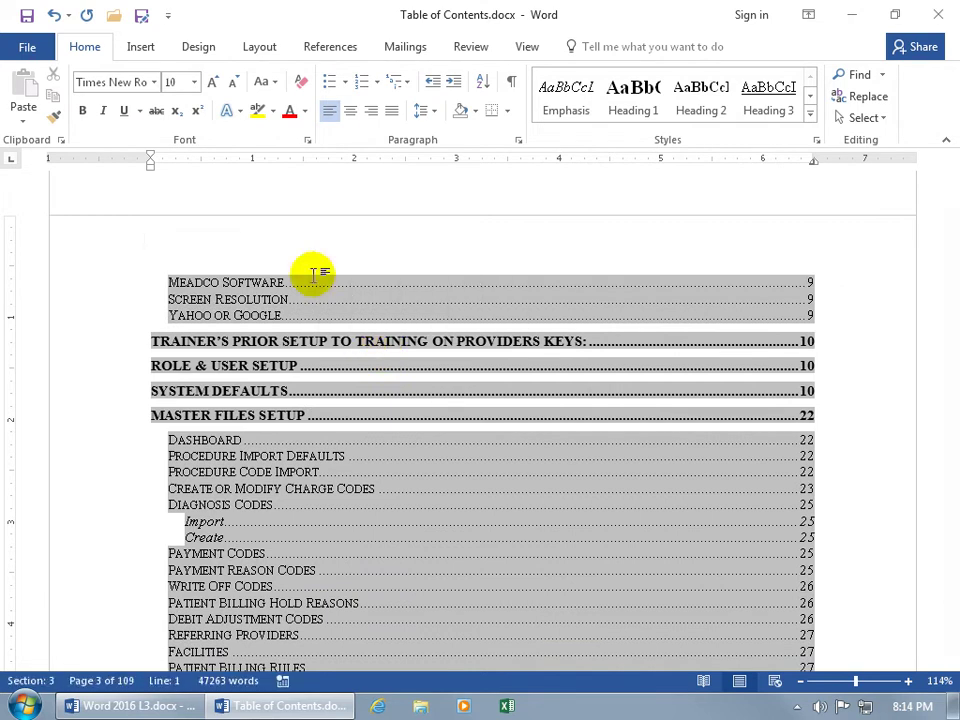
Step: Undo both deletions of entries in the table of contents
left_click(54, 16)
left_click(54, 16)
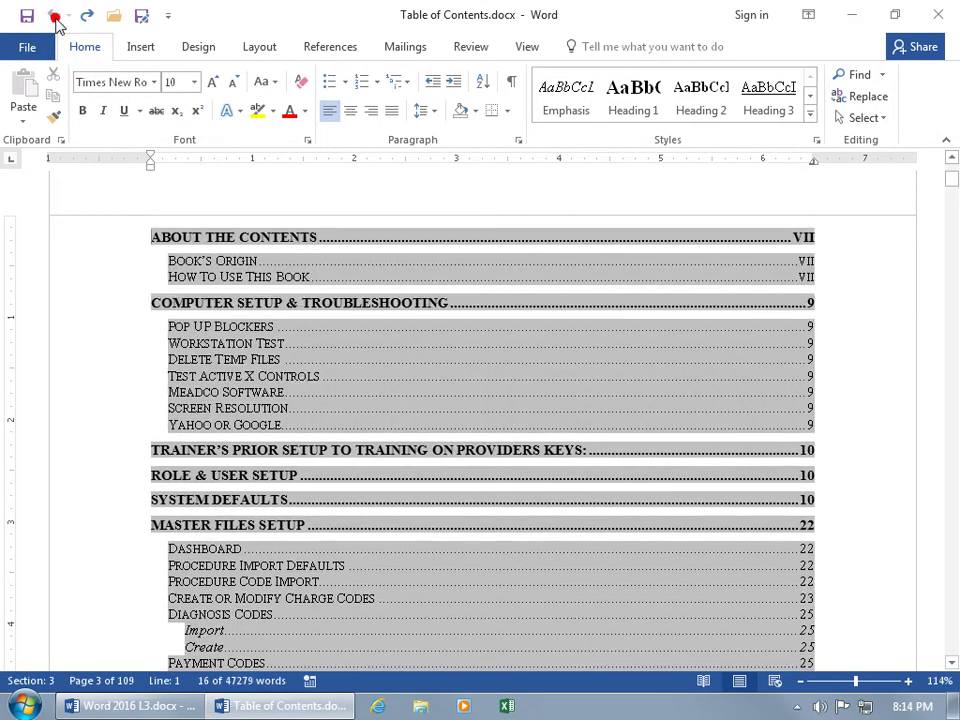
Step: Remove the existing table of contents from the document
left_click(385, 347)
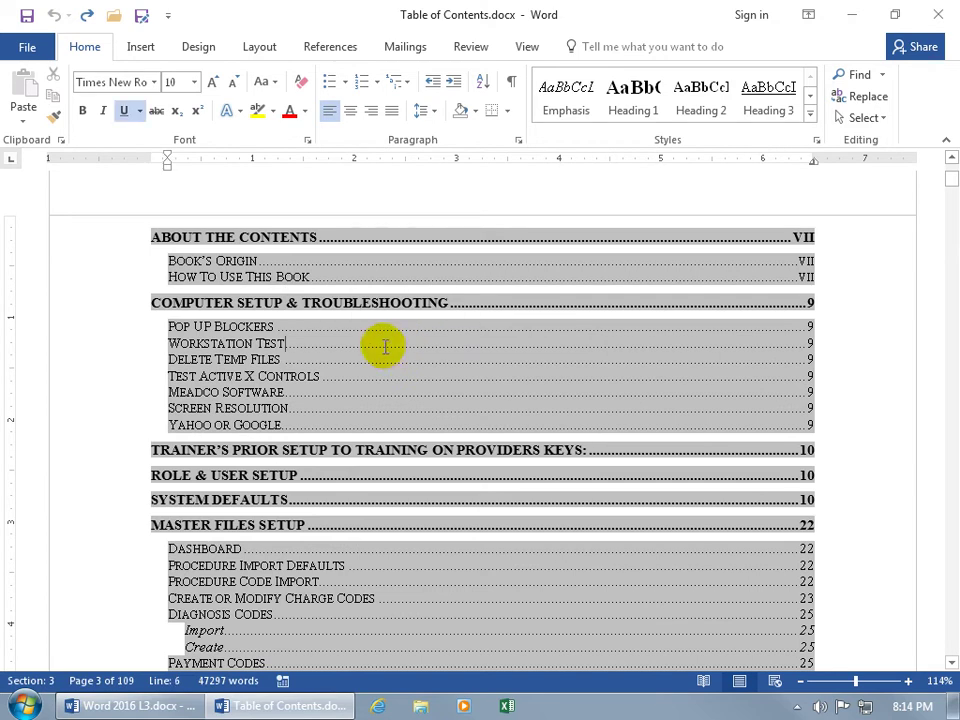
left_click(347, 52)
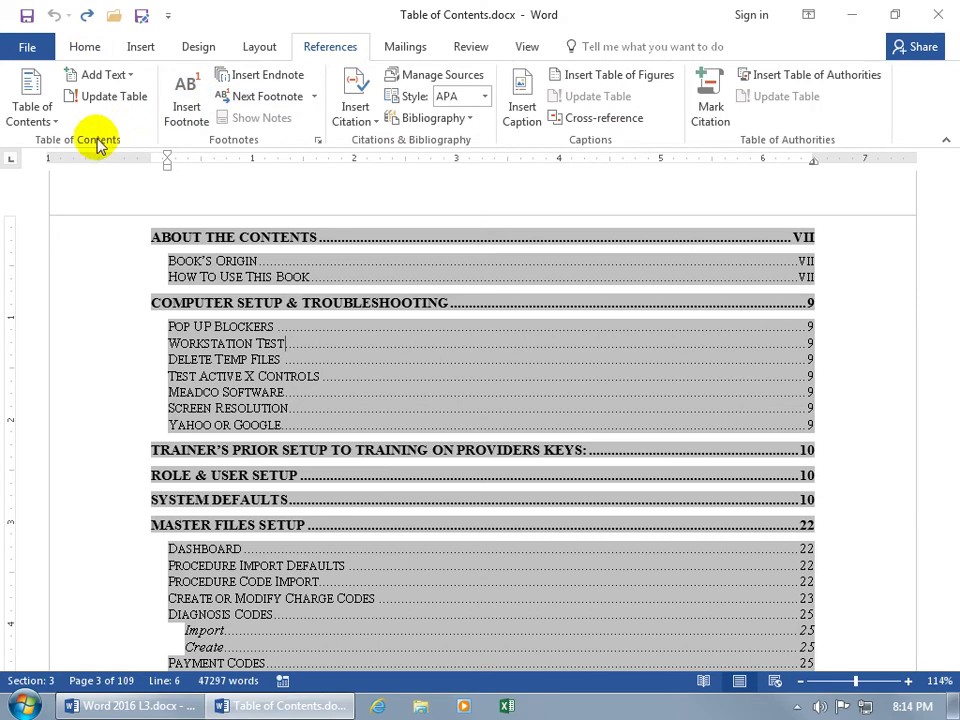
left_click(40, 120)
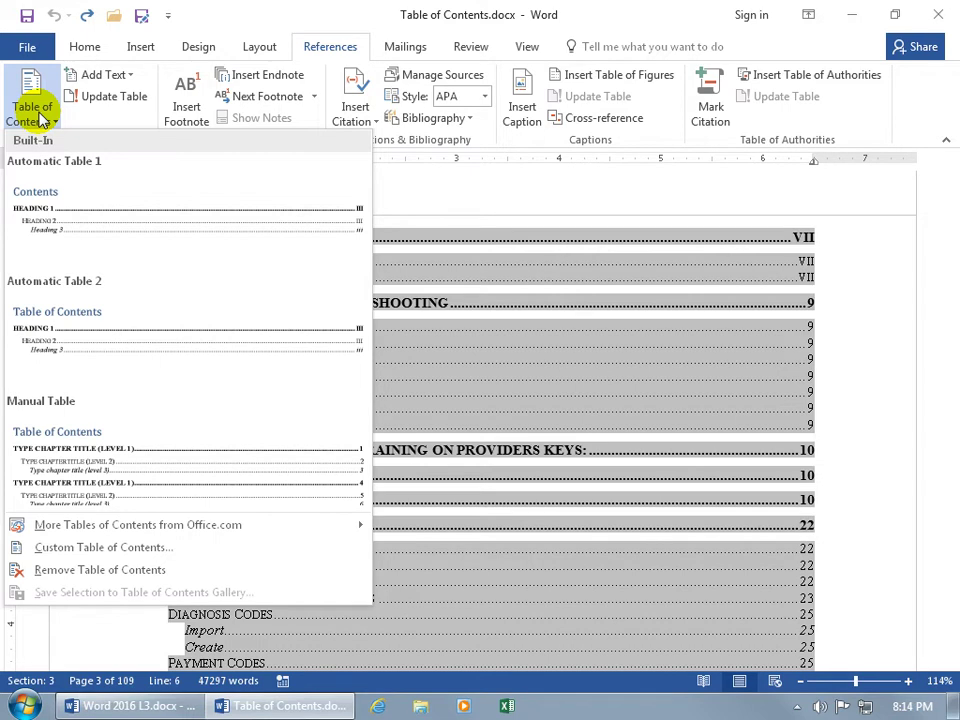
left_click(75, 572)
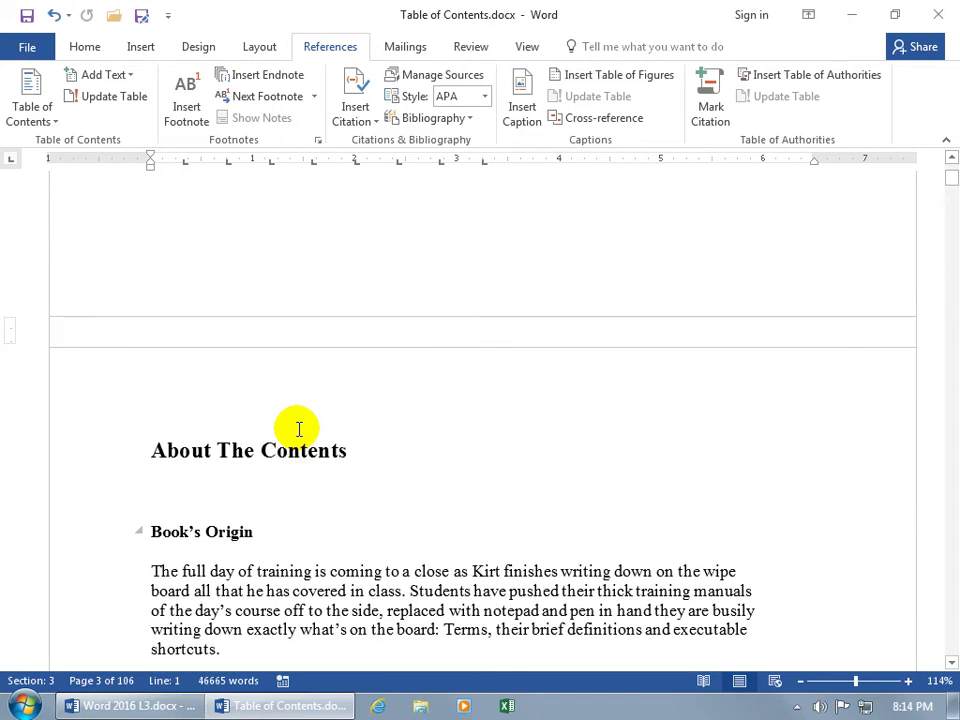
Step: Show formatting marks, add blank lines before the section break above About The Contents, and enter the title "Table of Contents" on the first line
left_click(86, 48)
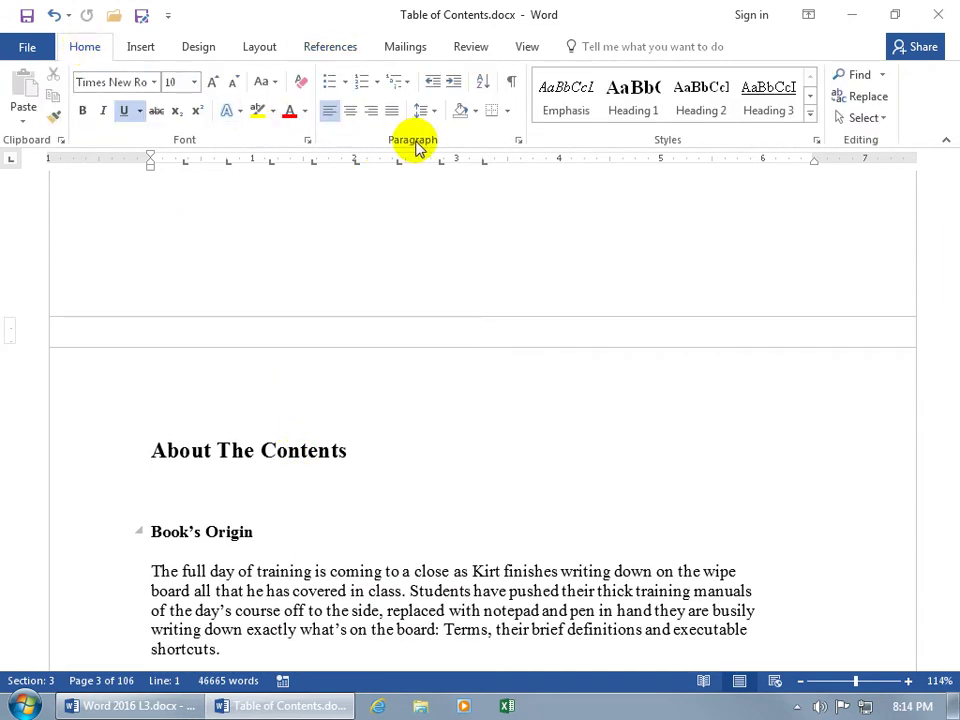
left_click(513, 84)
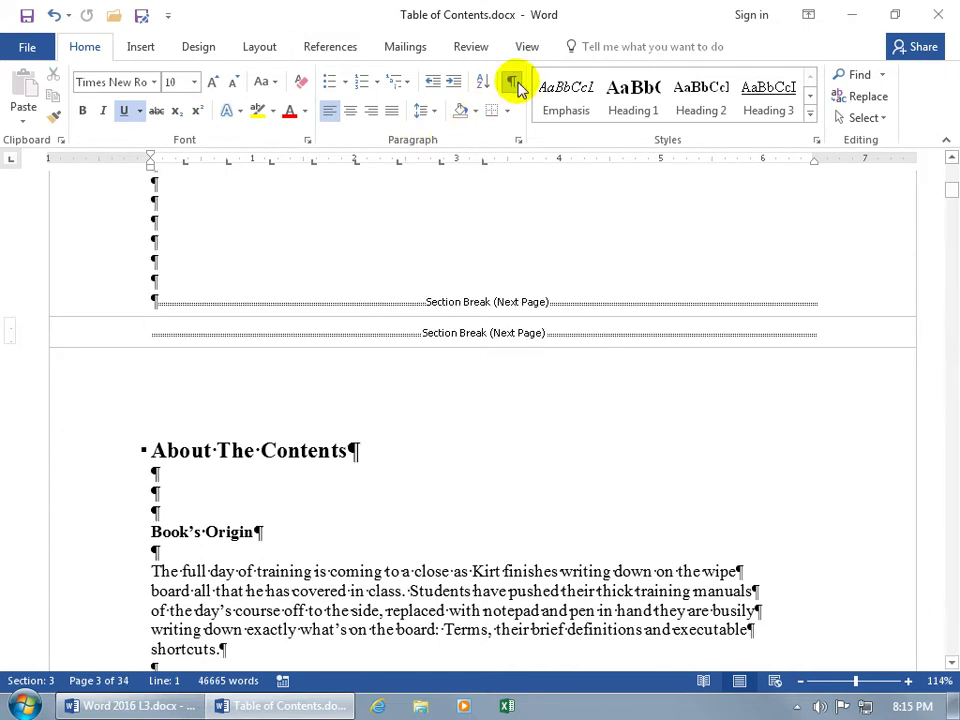
left_click(165, 265)
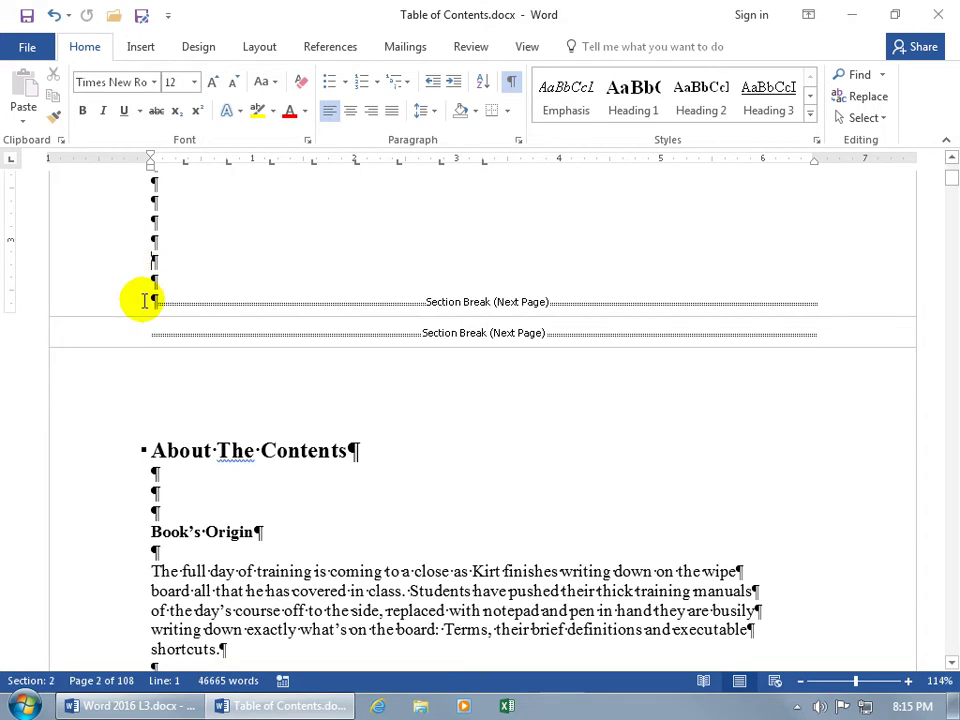
left_click(144, 332)
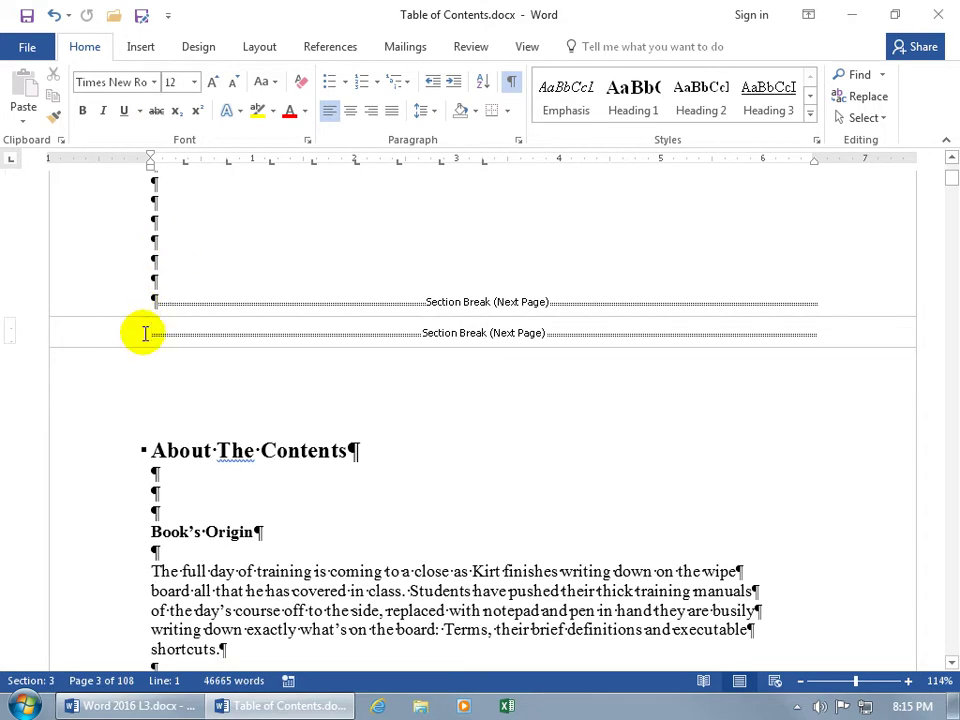
key("Return")
key("Return")
key("Return")
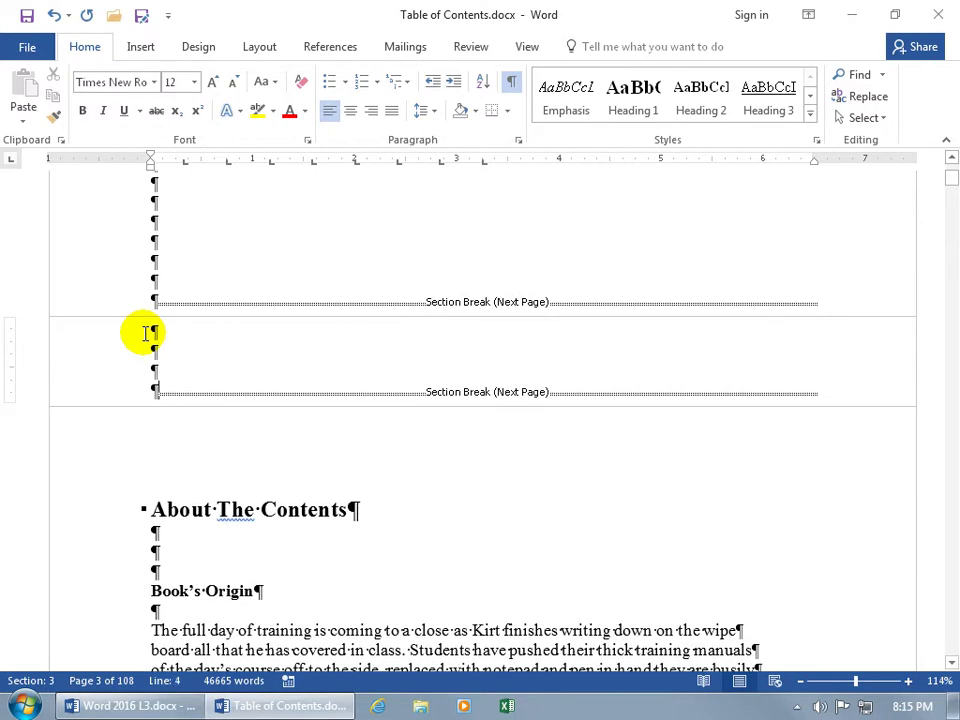
left_click(161, 329)
type("Table of Contents")
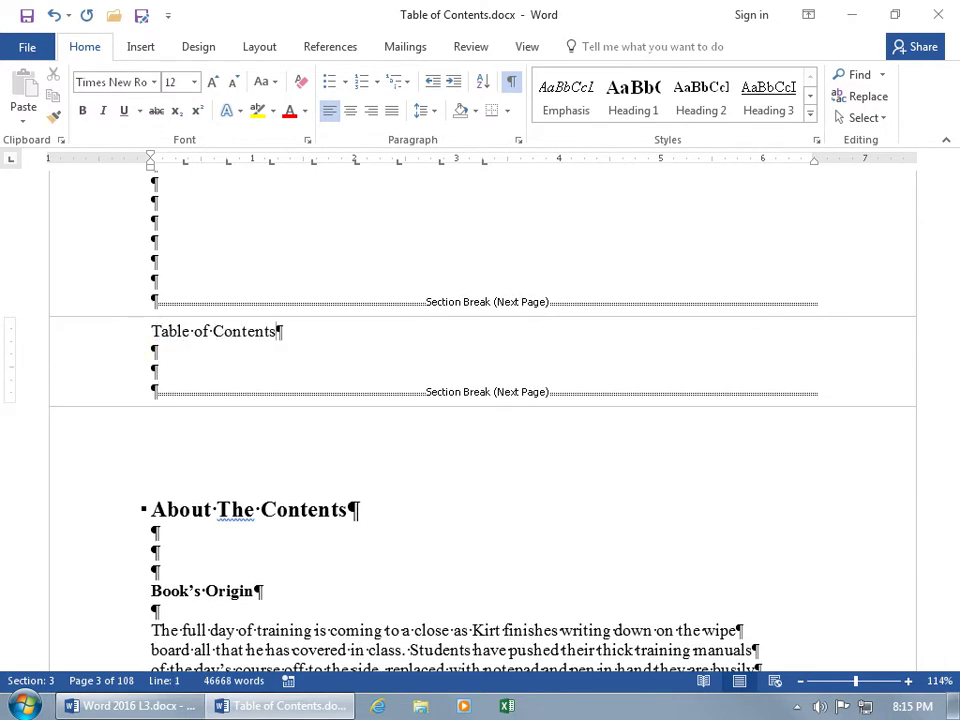
Step: Hide the formatting marks and insert the Automatic Table 1 table of contents on the second blank line below the title
left_click(156, 369)
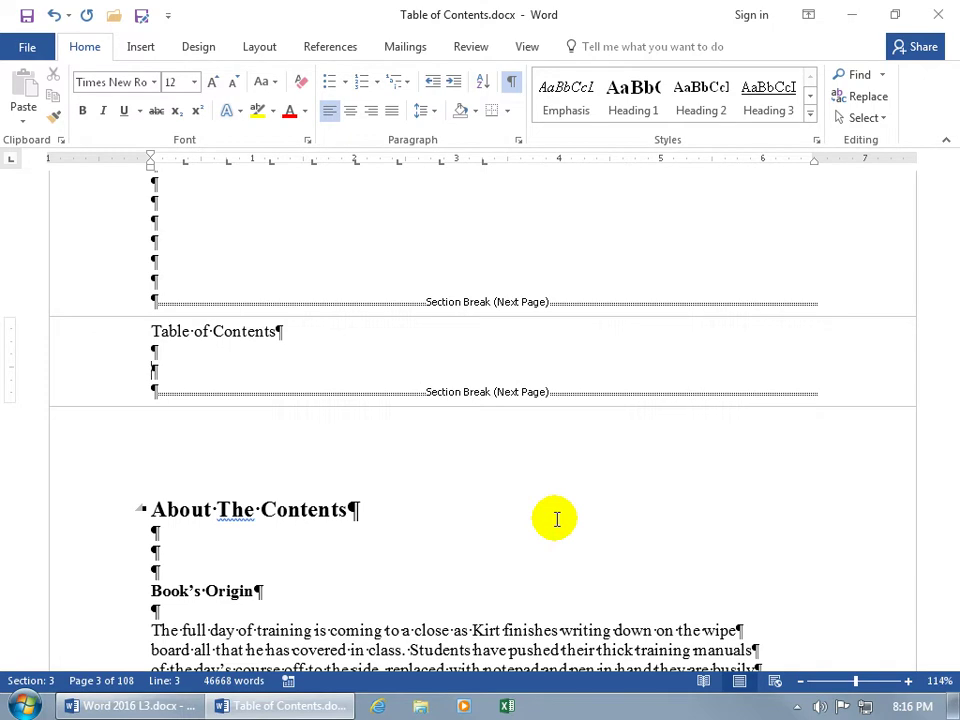
left_click(512, 82)
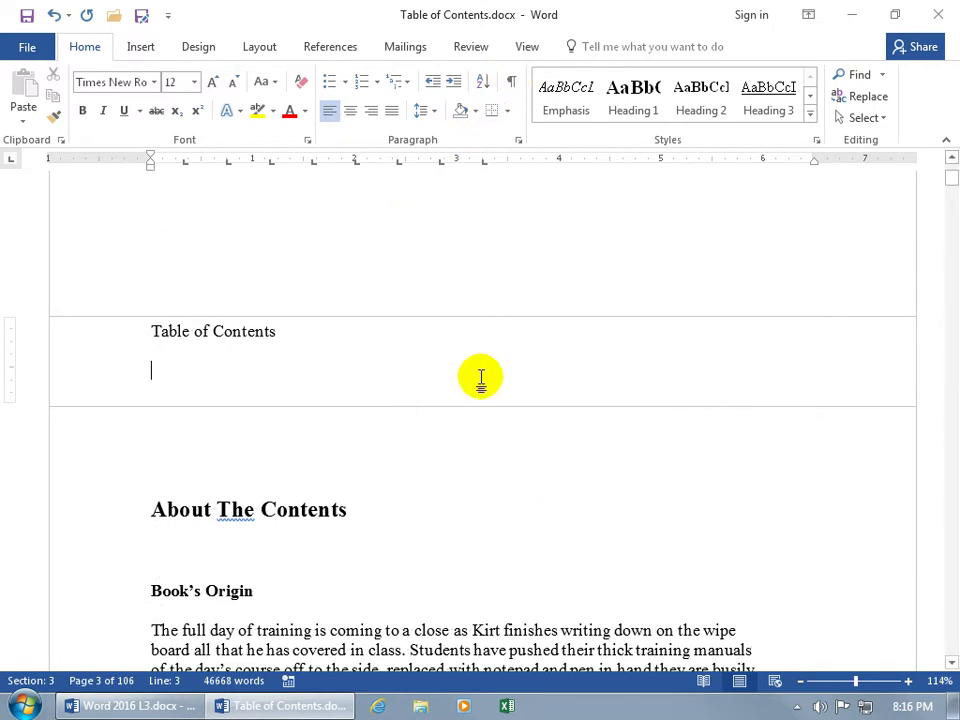
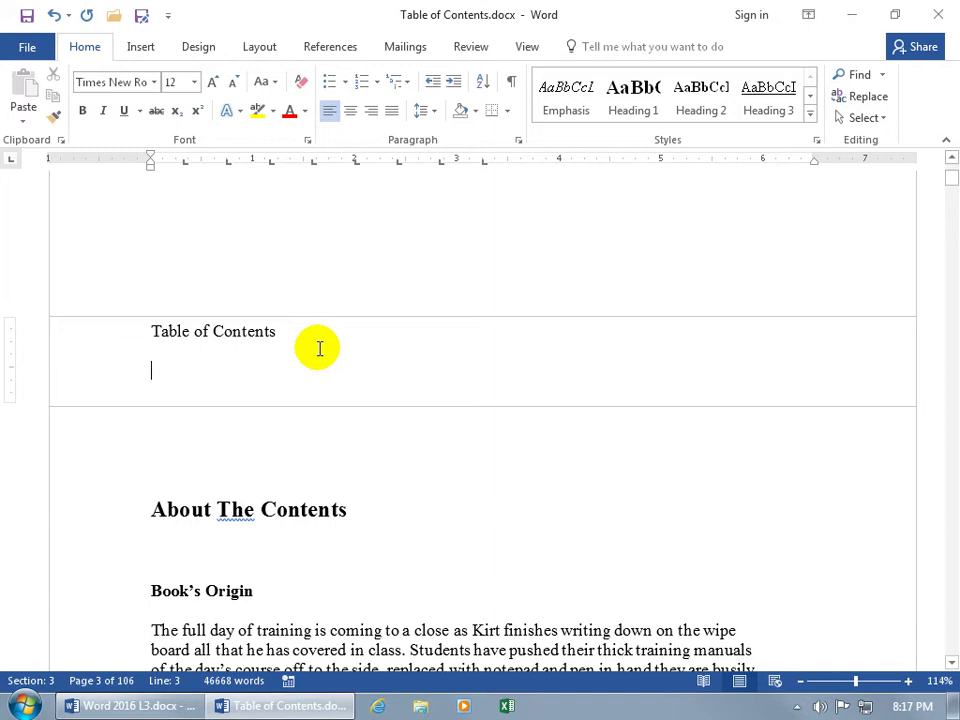
left_click(330, 50)
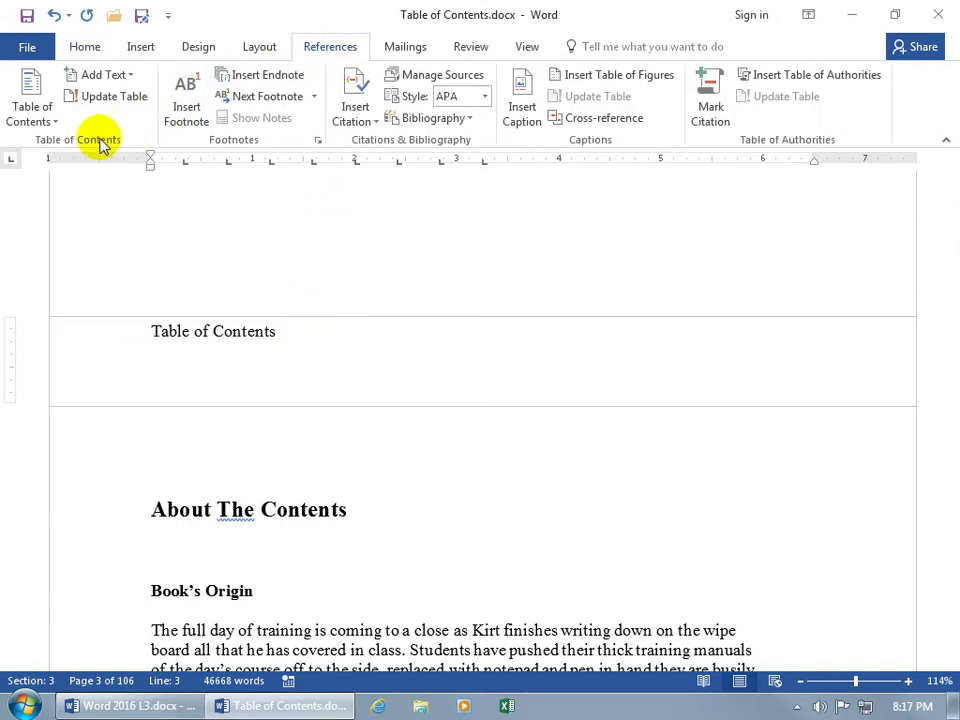
left_click(36, 116)
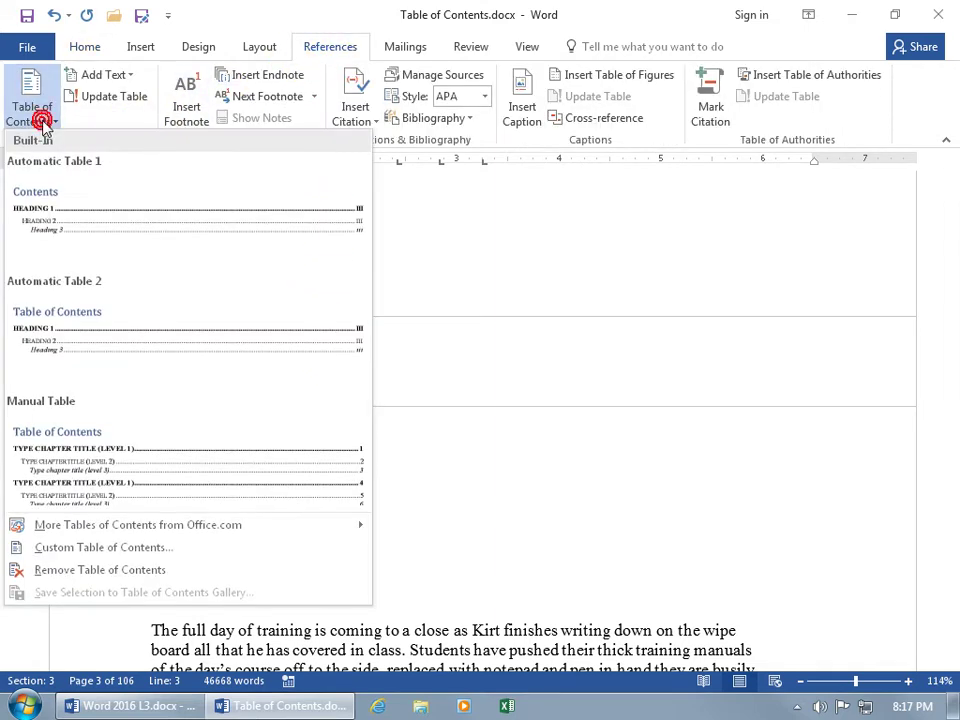
left_click(100, 228)
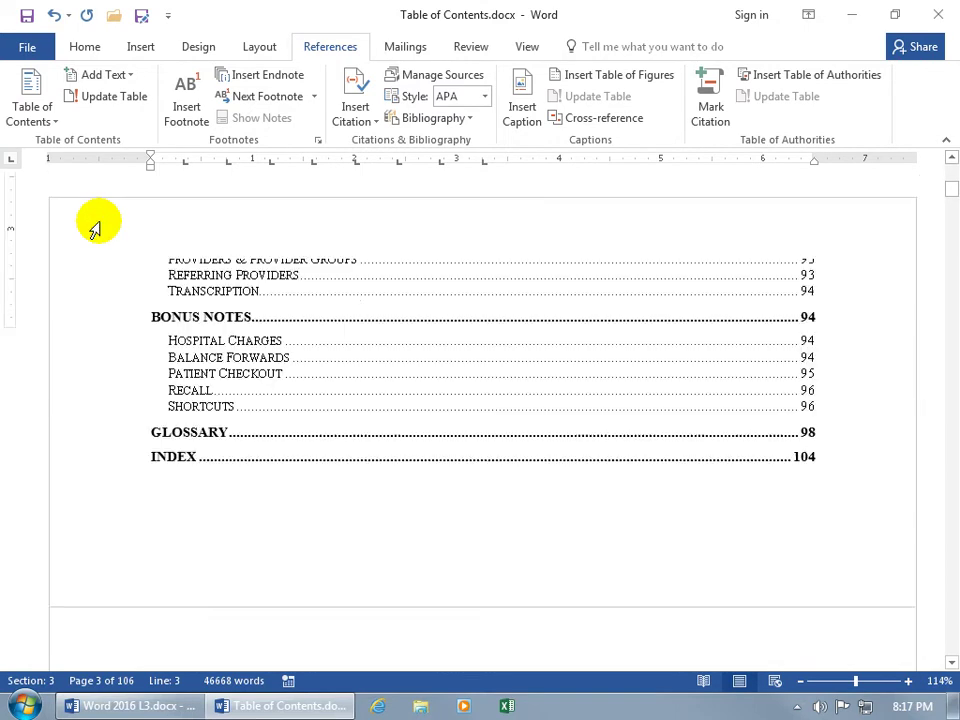
scroll(298, 306, "up", 8)
scroll(298, 306, "up", 20)
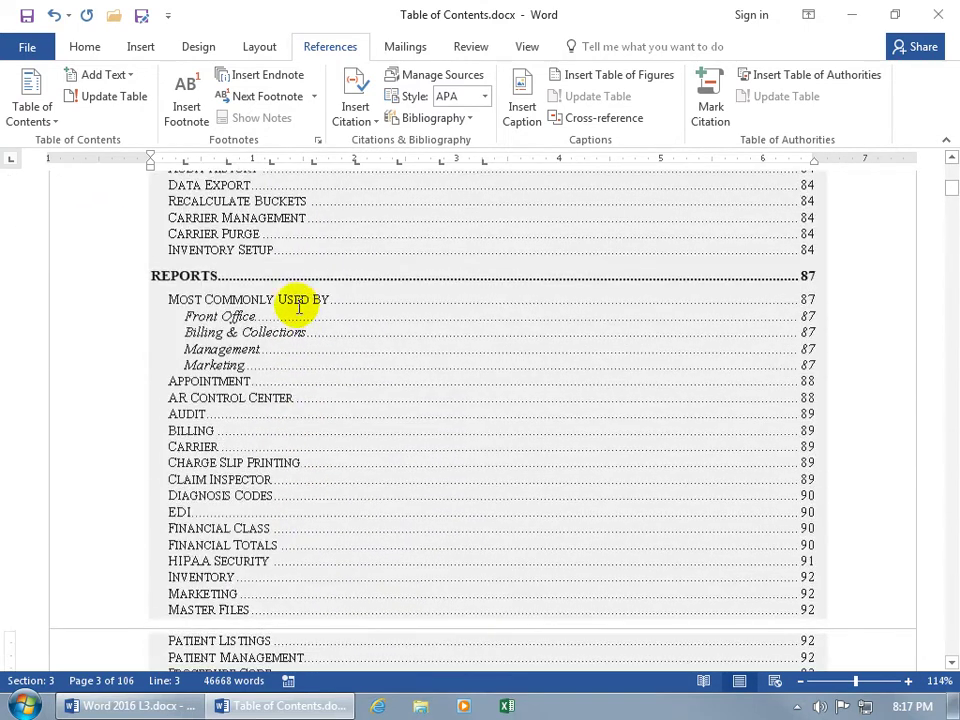
scroll(298, 306, "up", 15)
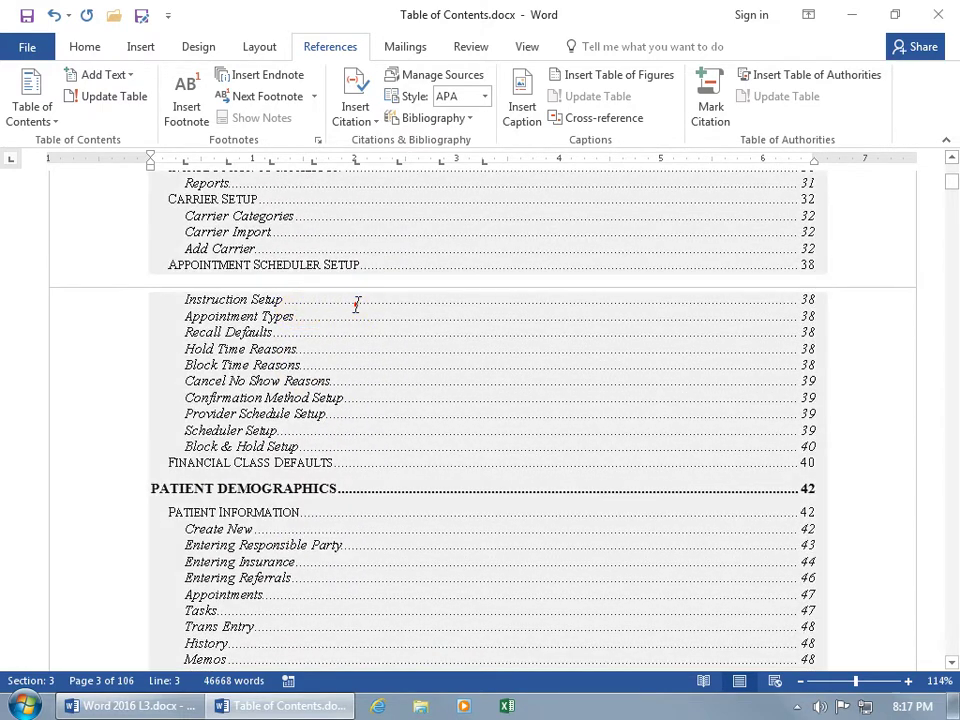
Step: Remove the newly inserted automatic table of contents and return to the typed title
left_click(356, 304)
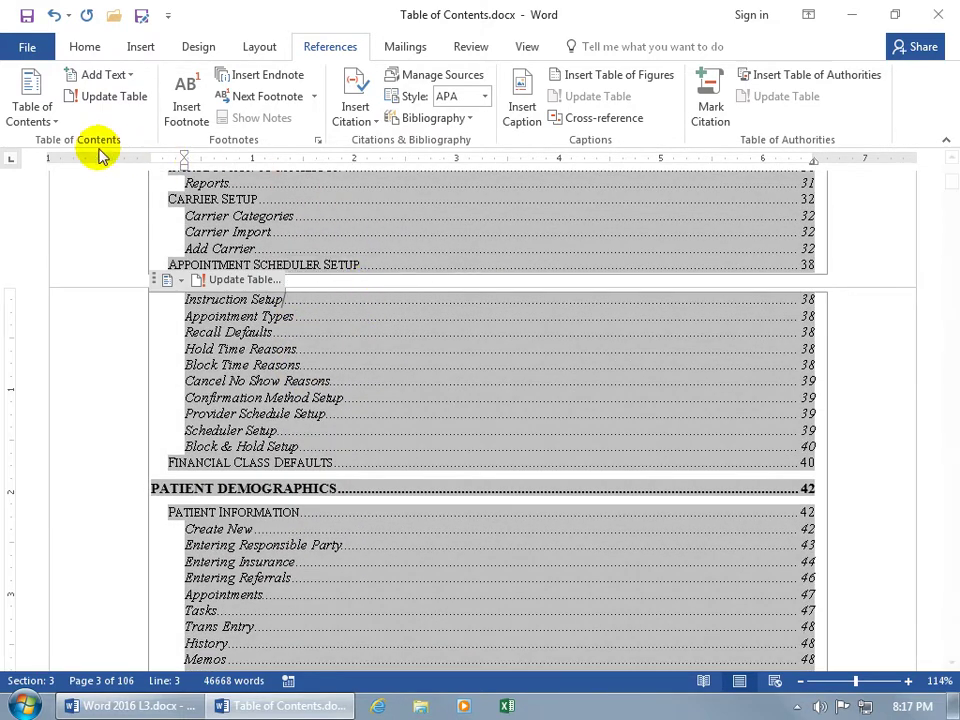
left_click(44, 124)
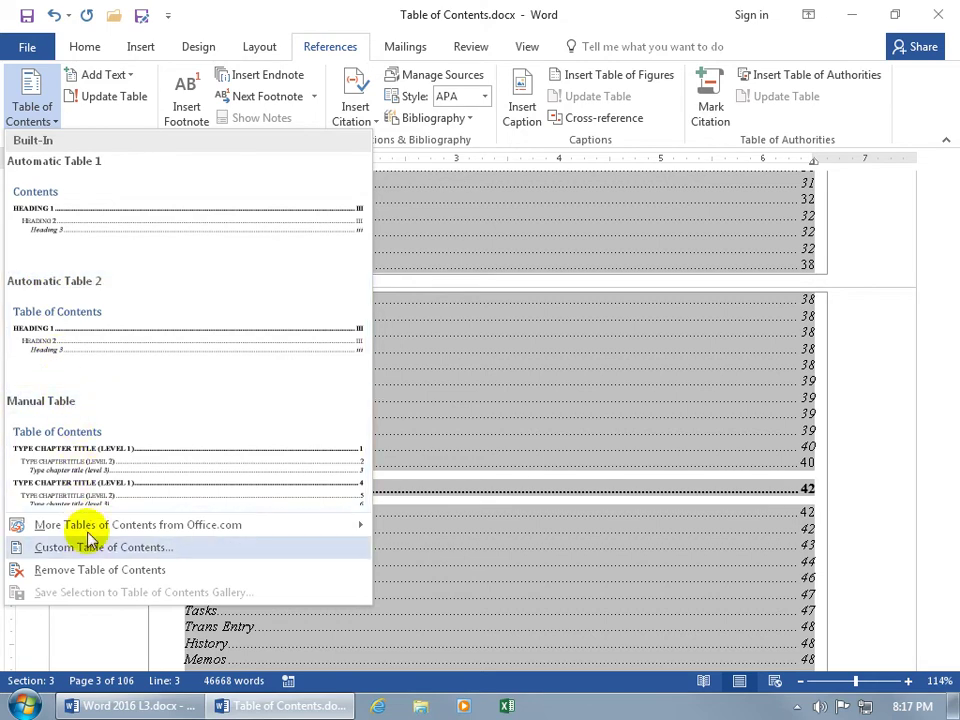
left_click(92, 570)
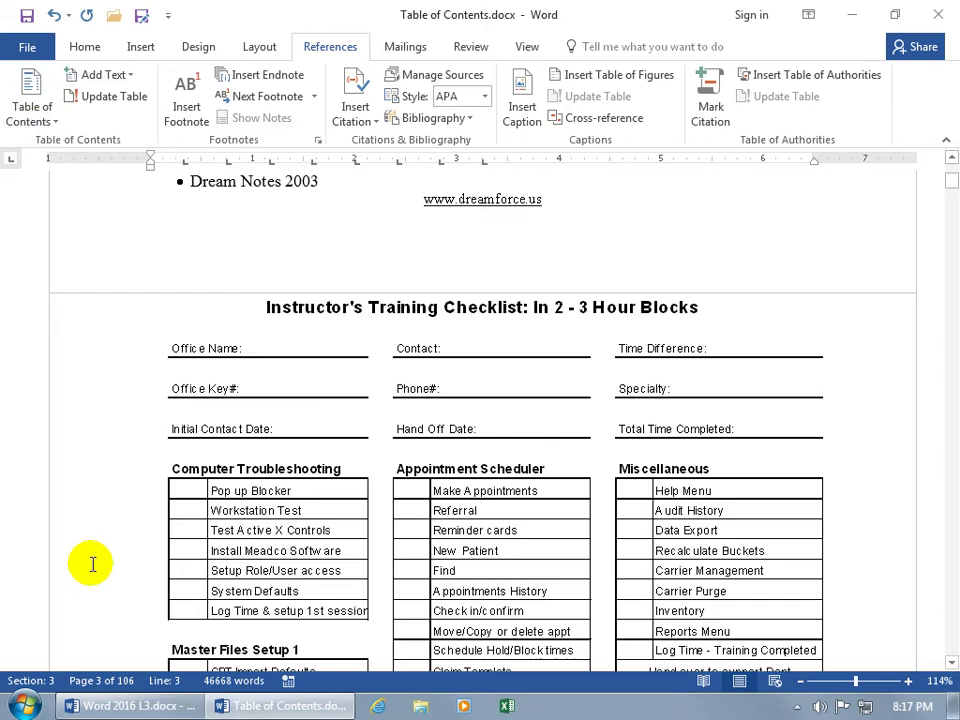
scroll(170, 510, "up", 9)
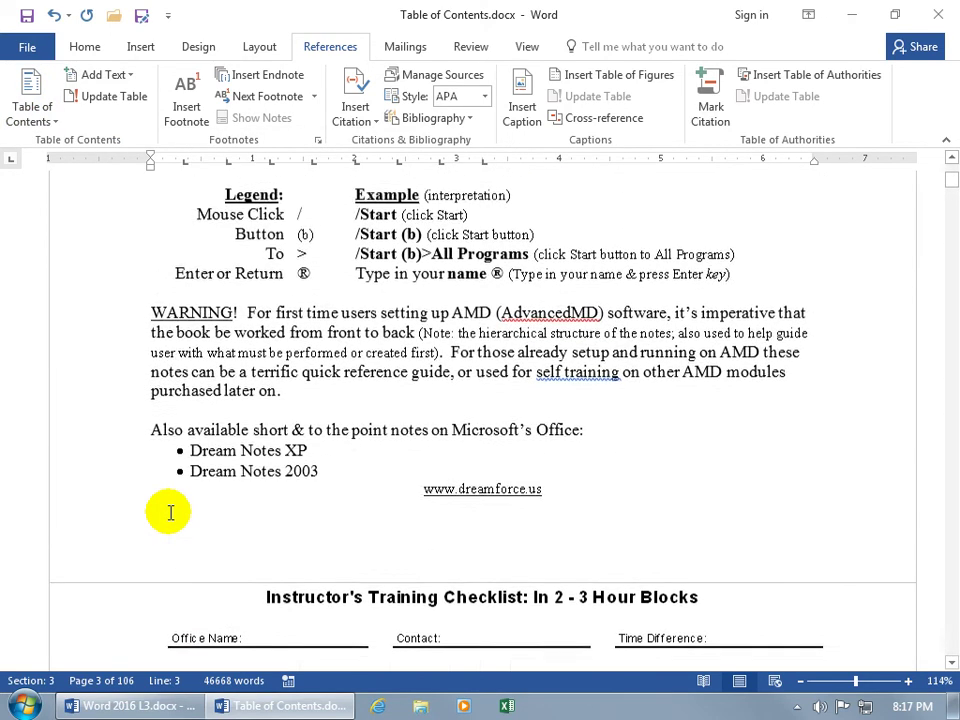
scroll(170, 512, "up", 10)
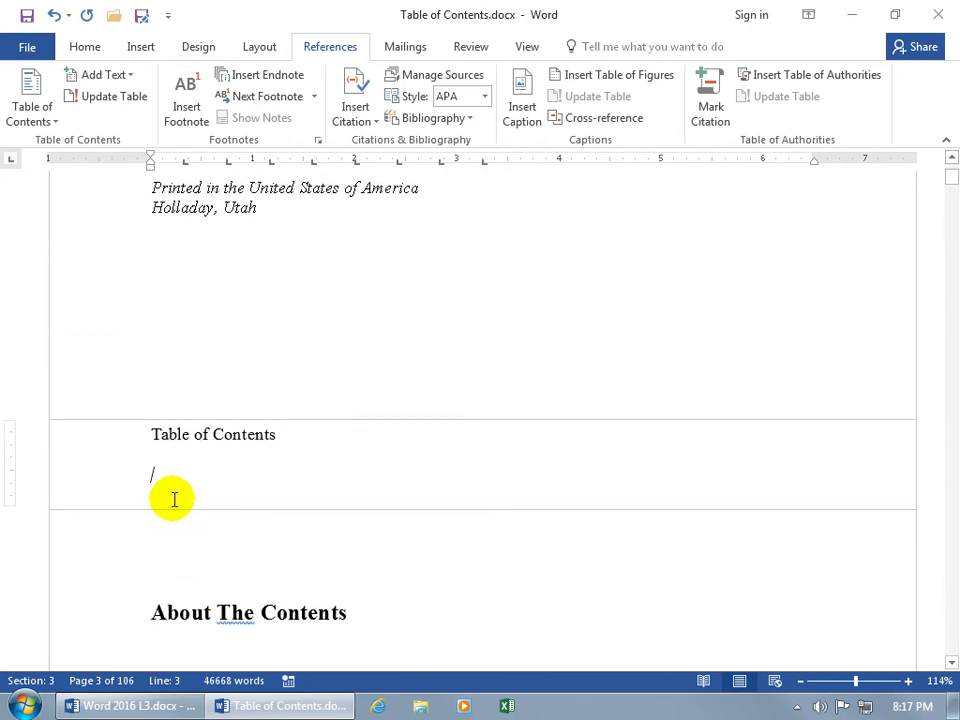
Step: Check the blank lines with formatting marks shown, hide the marks, and open the custom table of contents settings for the second blank line below the title
left_click(86, 47)
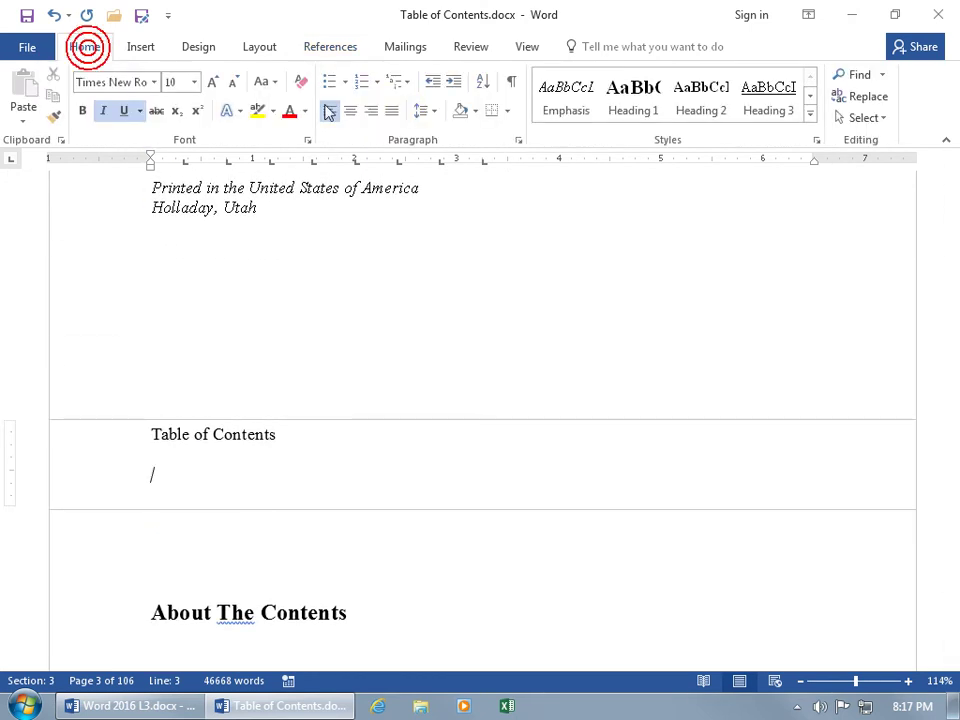
left_click(511, 85)
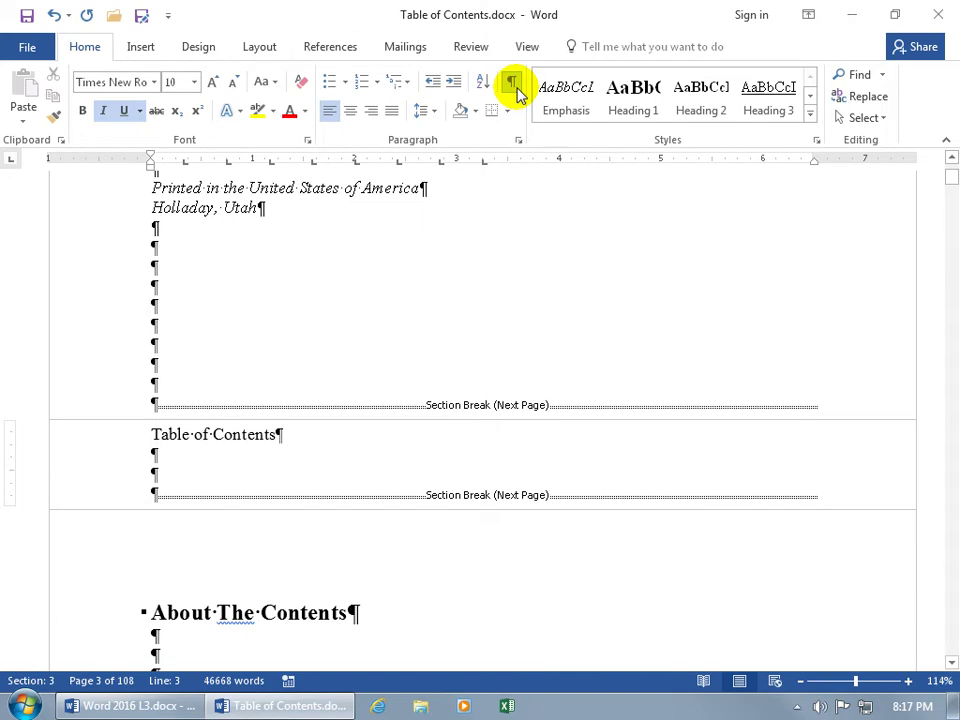
left_click(229, 314)
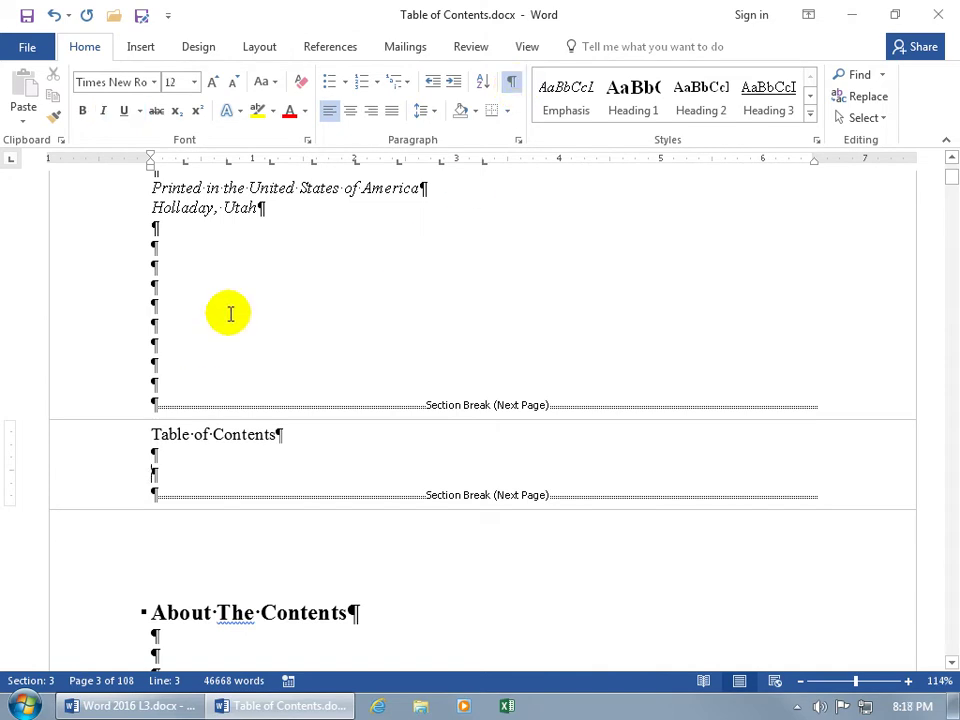
left_click(510, 83)
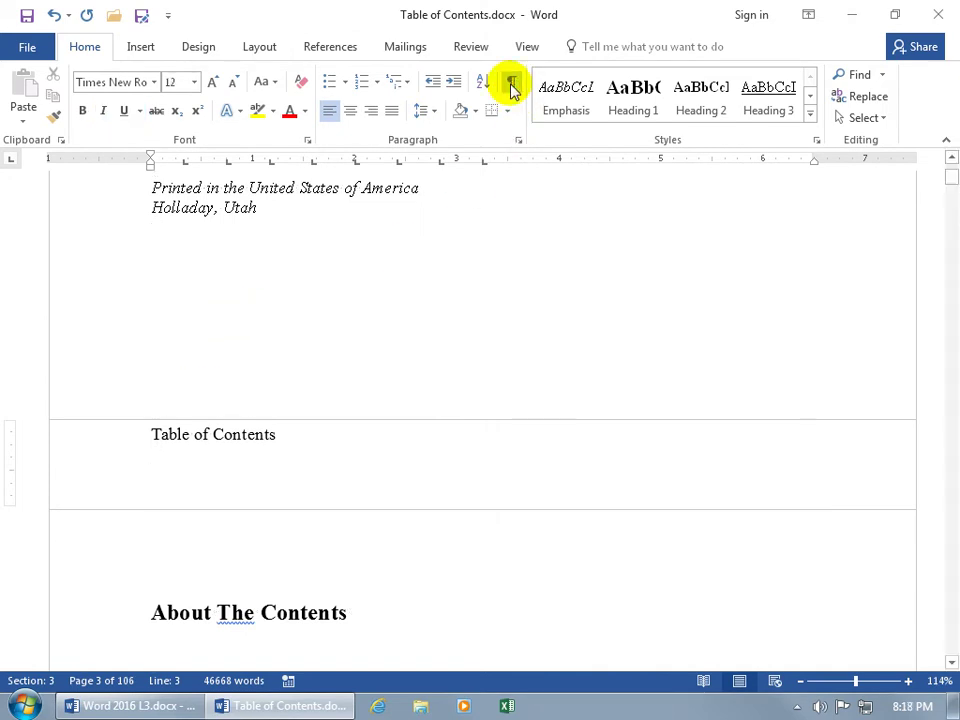
left_click(336, 47)
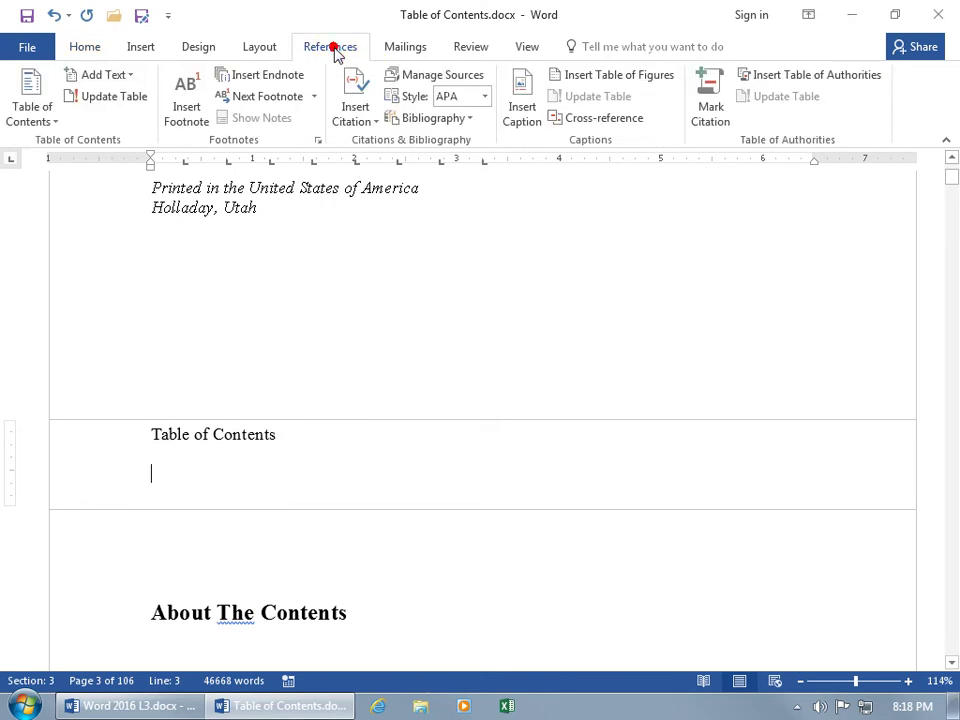
left_click(38, 116)
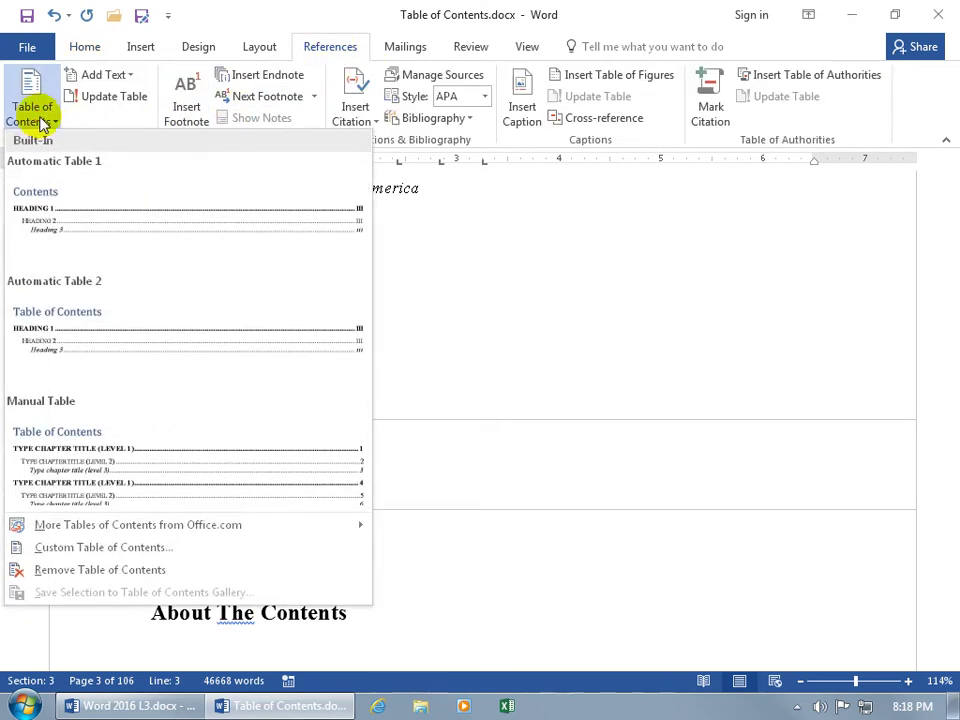
left_click(55, 560)
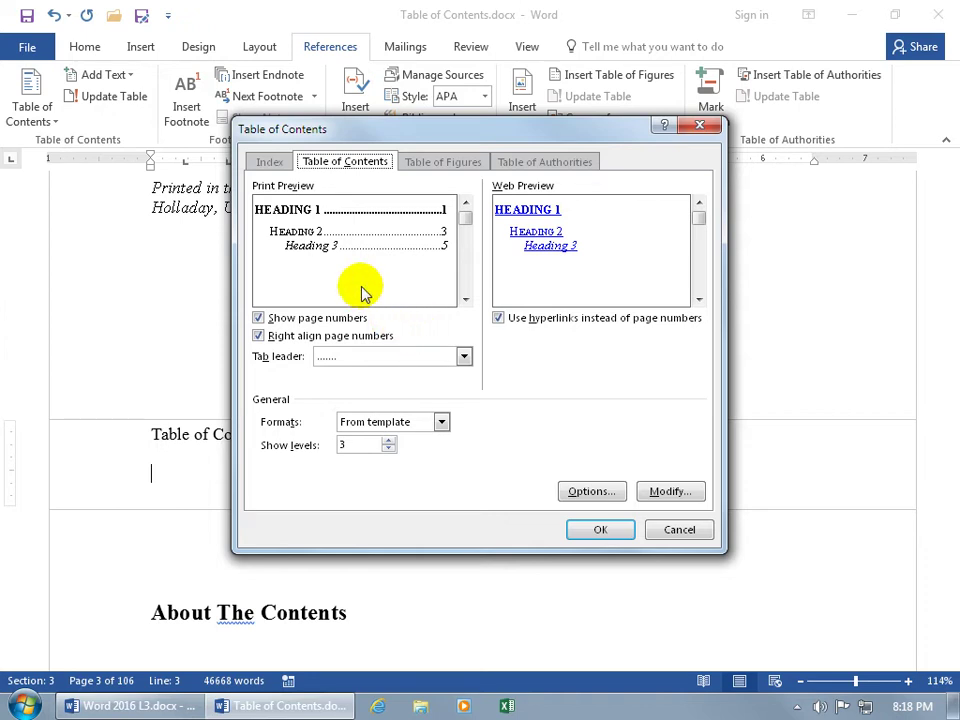
Step: Try the table of contents without page numbers and without right alignment, restoring each option after previewing it
left_click(268, 318)
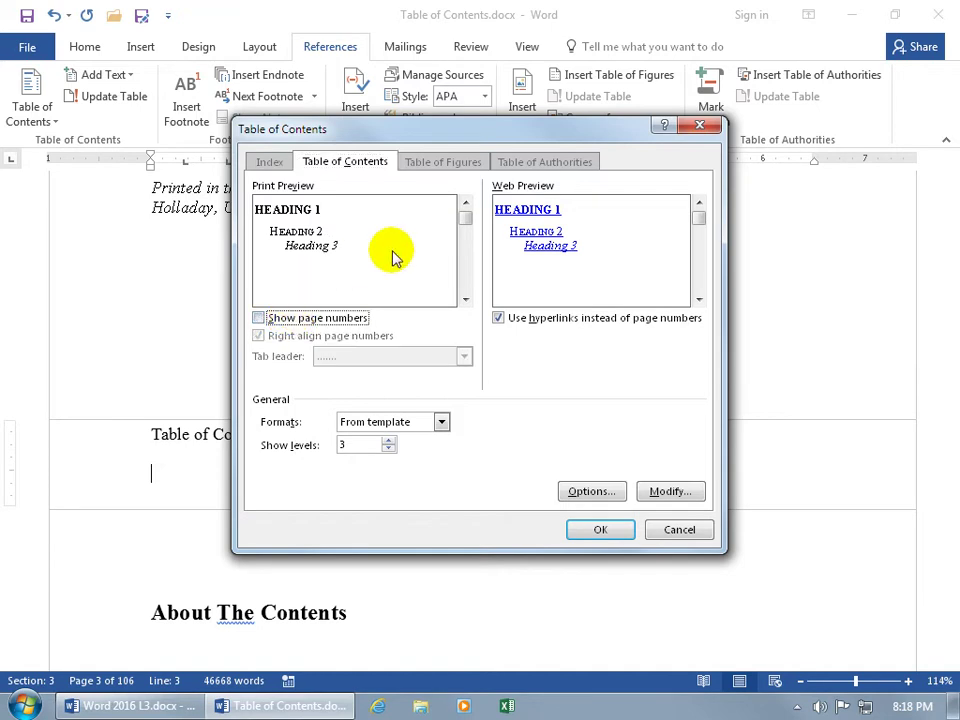
left_click(318, 318)
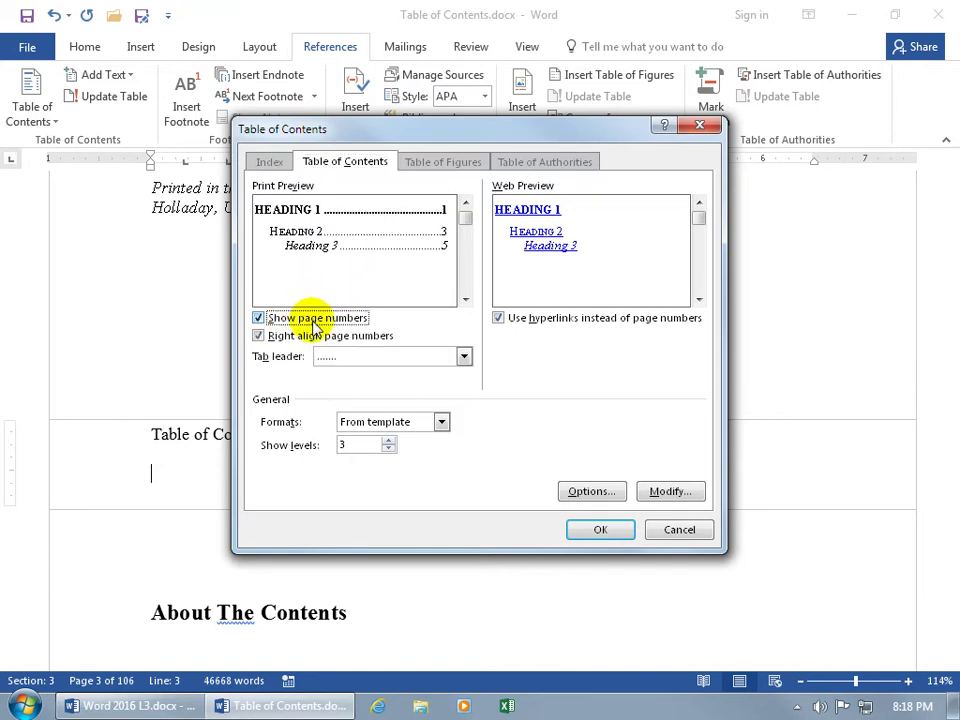
left_click(320, 337)
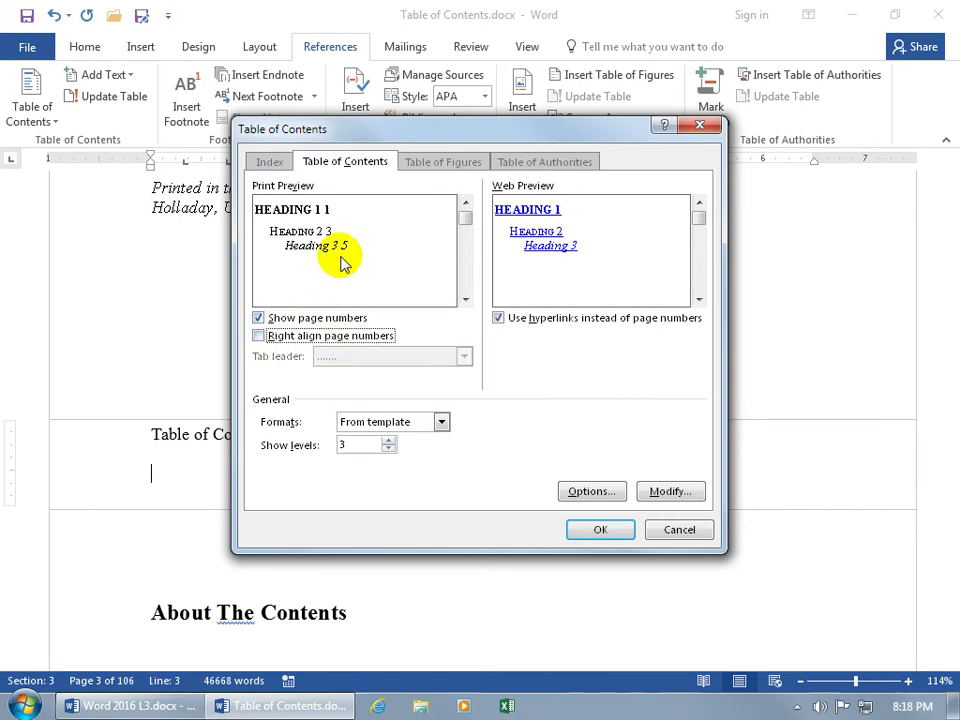
left_click(290, 337)
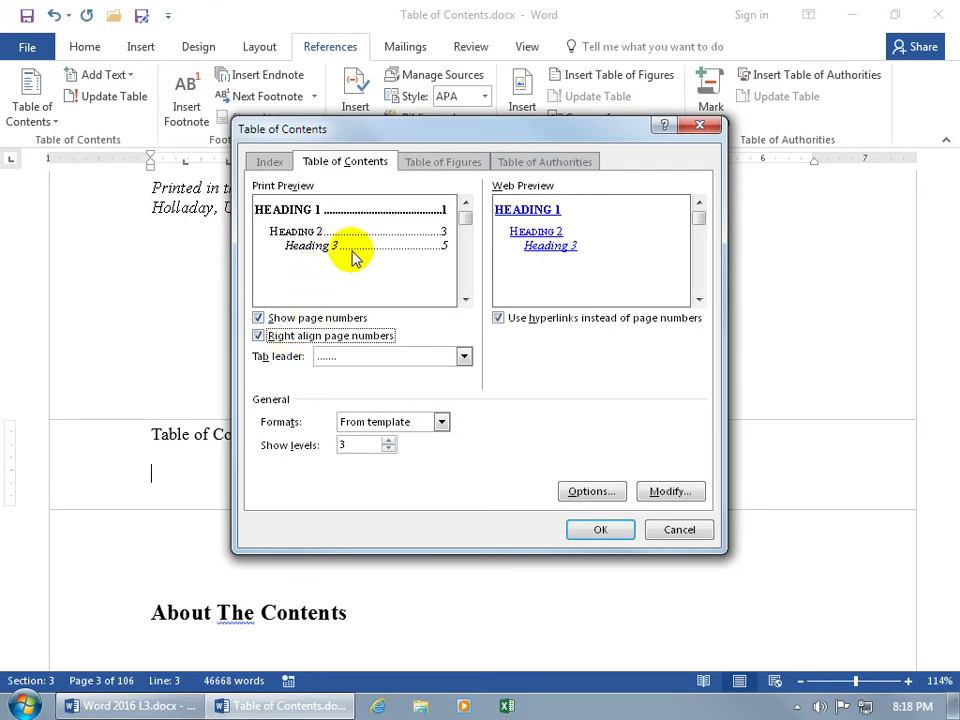
Step: Preview the table of contents with the tab leader set to (none), and restore the dotted leader
left_click(465, 357)
left_click(434, 371)
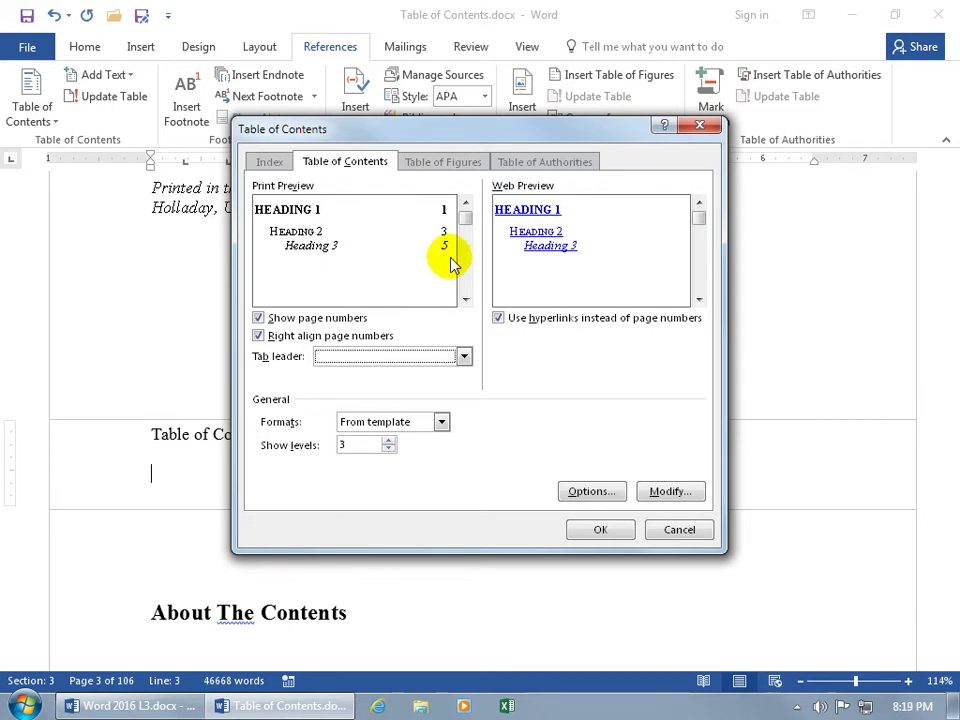
left_click(463, 356)
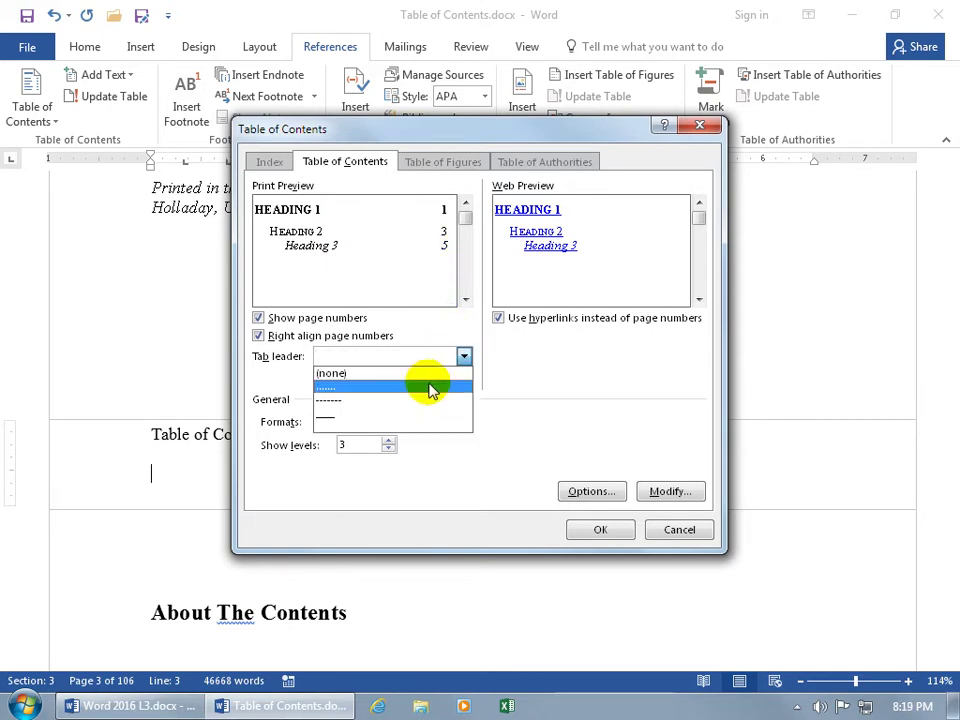
left_click(428, 386)
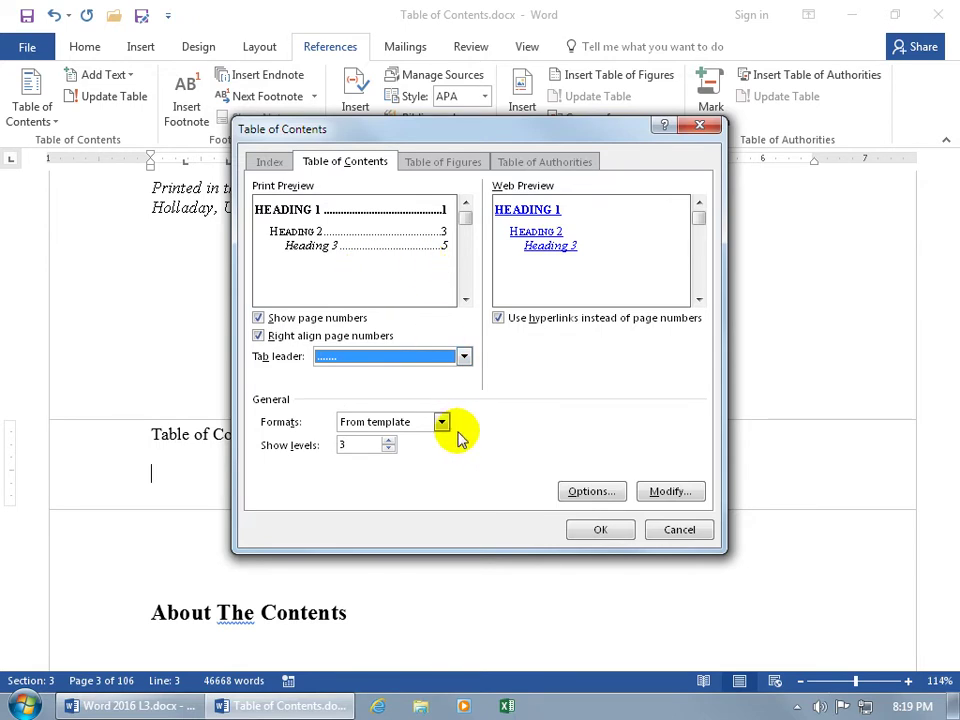
Step: Preview the Classic format for the table of contents, and switch the format back to From template
left_click(441, 421)
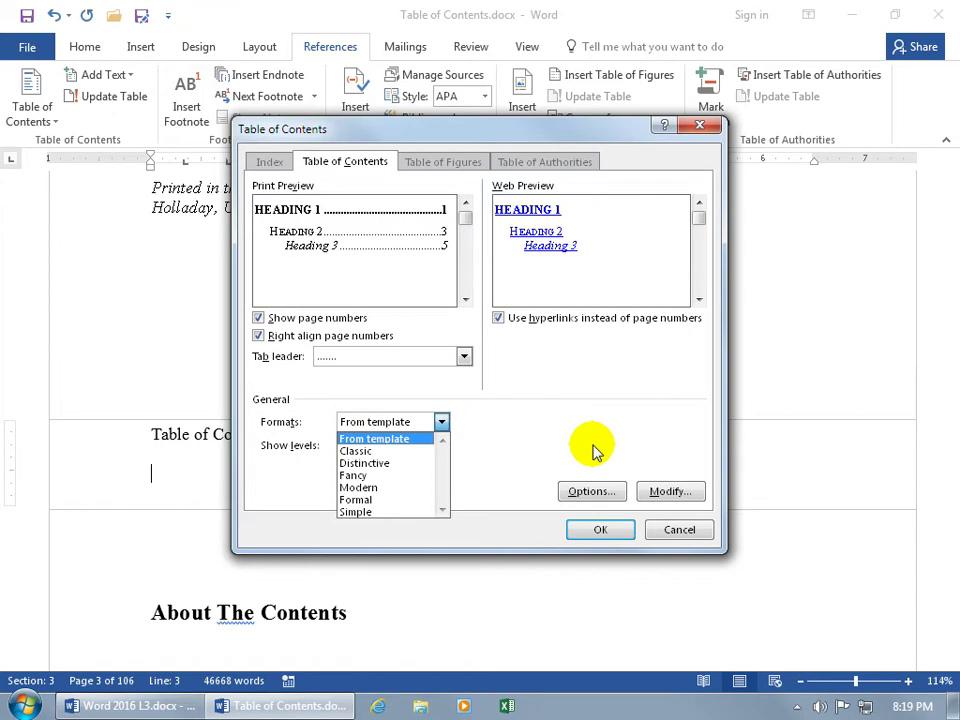
left_click(385, 451)
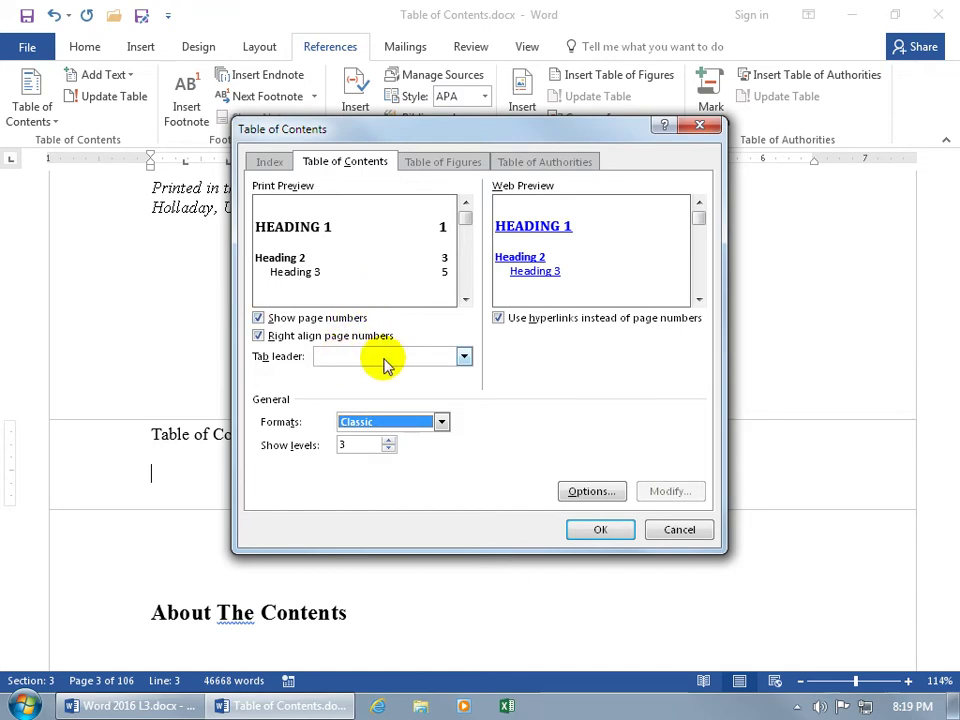
left_click(441, 422)
left_click(427, 440)
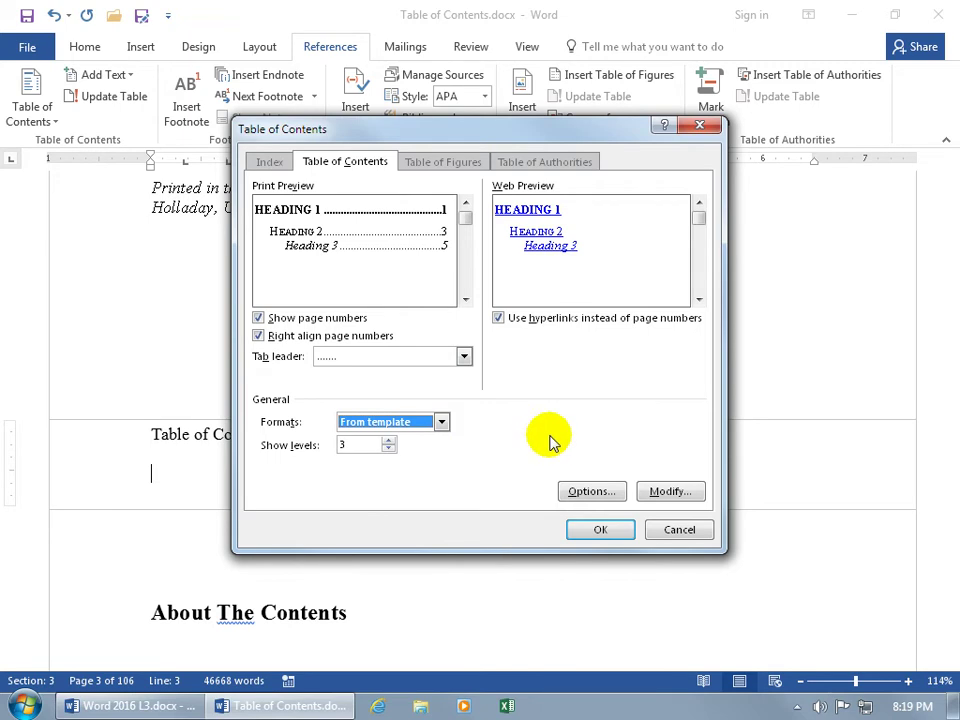
Step: Examine the TOC 1 style's formatting settings and close them without making changes
left_click(668, 490)
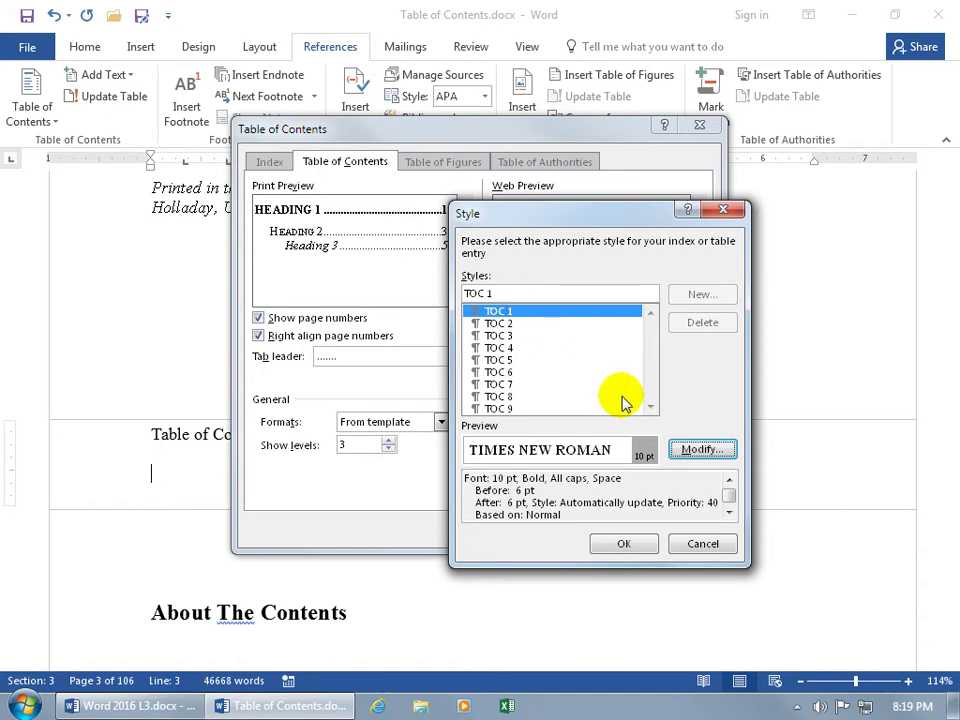
left_click(690, 449)
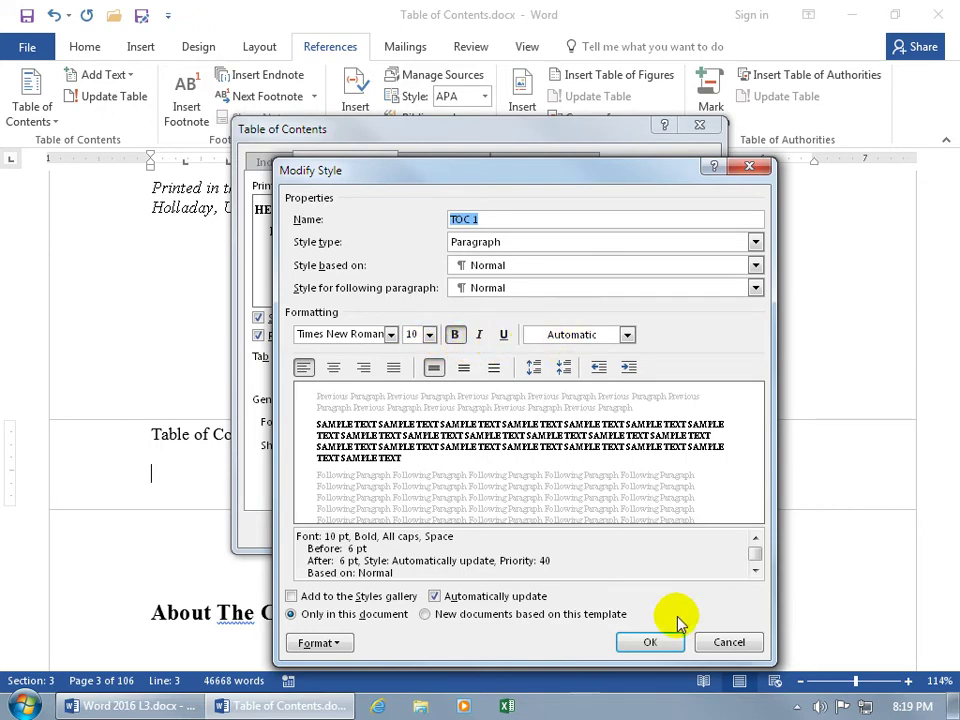
left_click(725, 642)
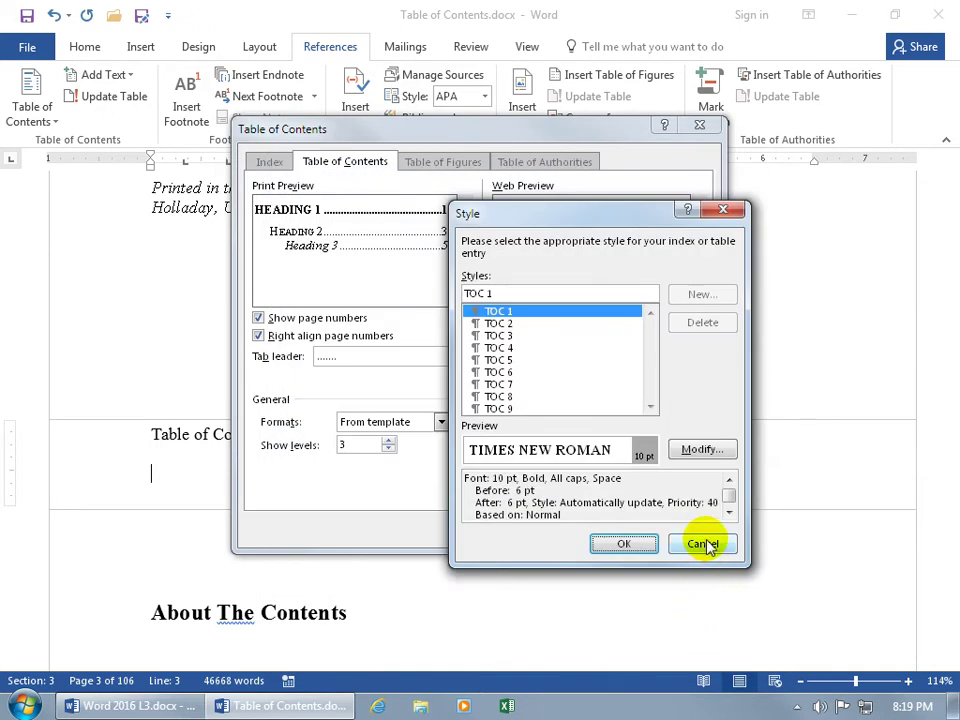
left_click(703, 543)
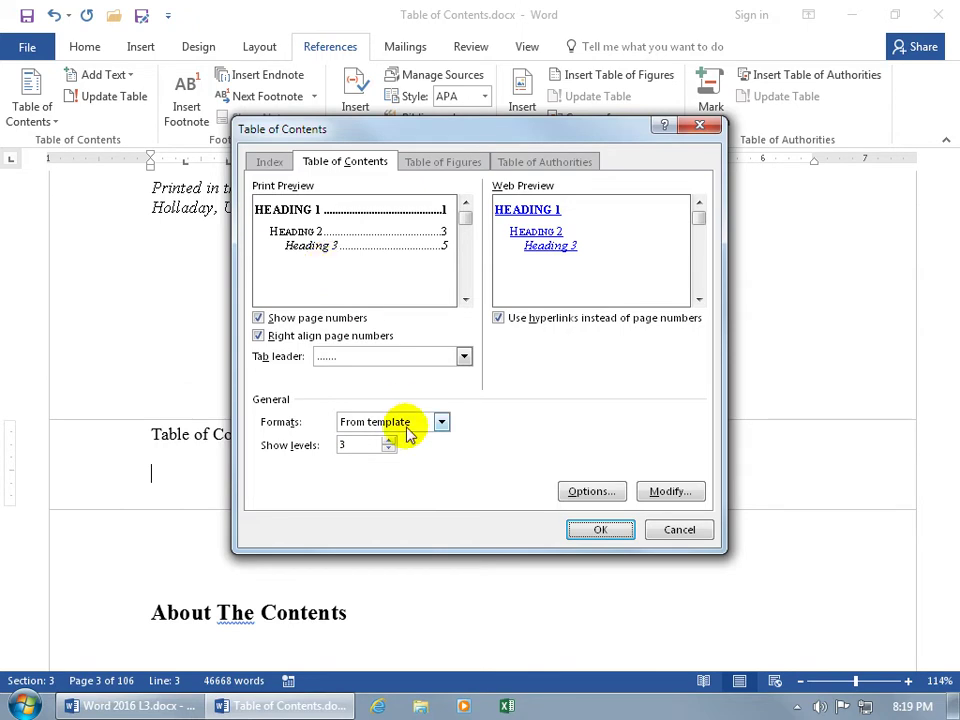
Step: Set the number of heading levels shown in the table of contents to 5
left_click(388, 441)
left_click(388, 441)
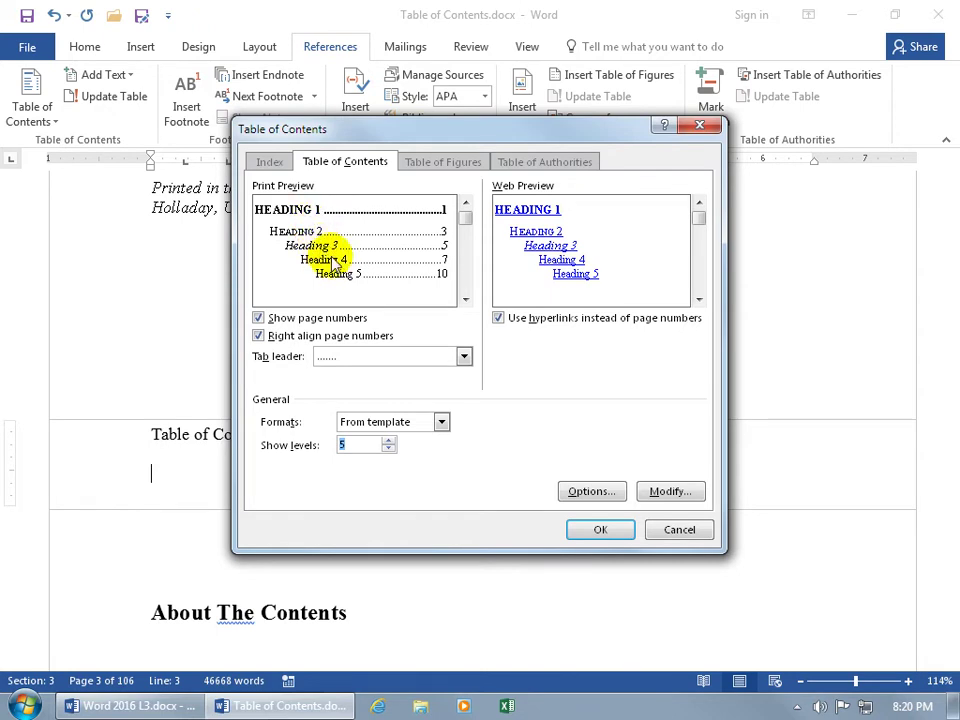
Step: Reduce the number of heading levels shown to 3 and insert the custom table of contents below the title
left_click(388, 449)
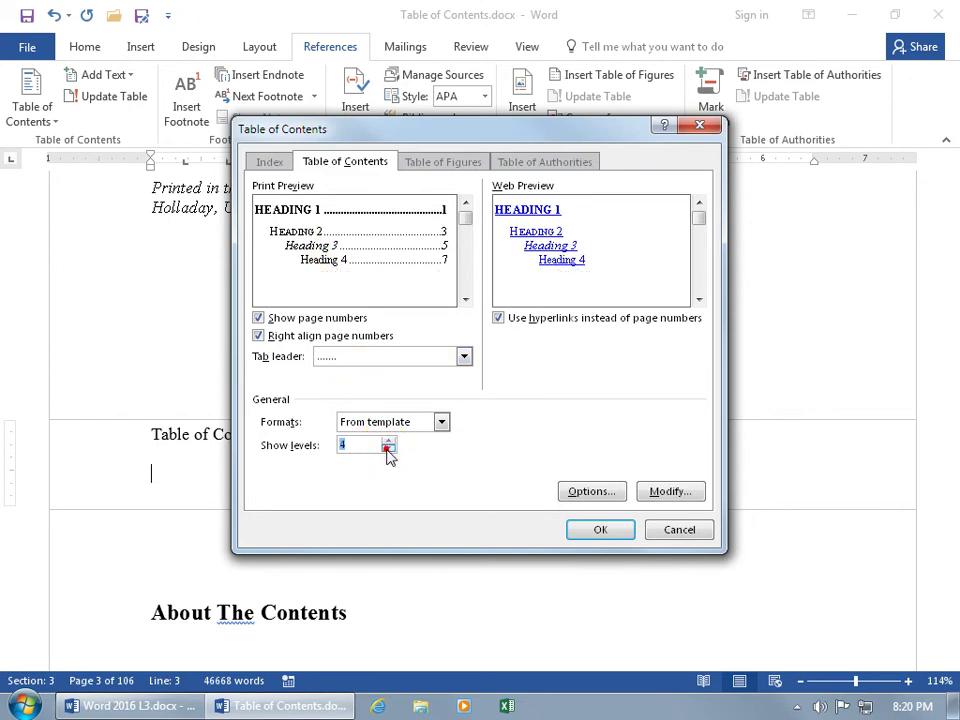
left_click(388, 449)
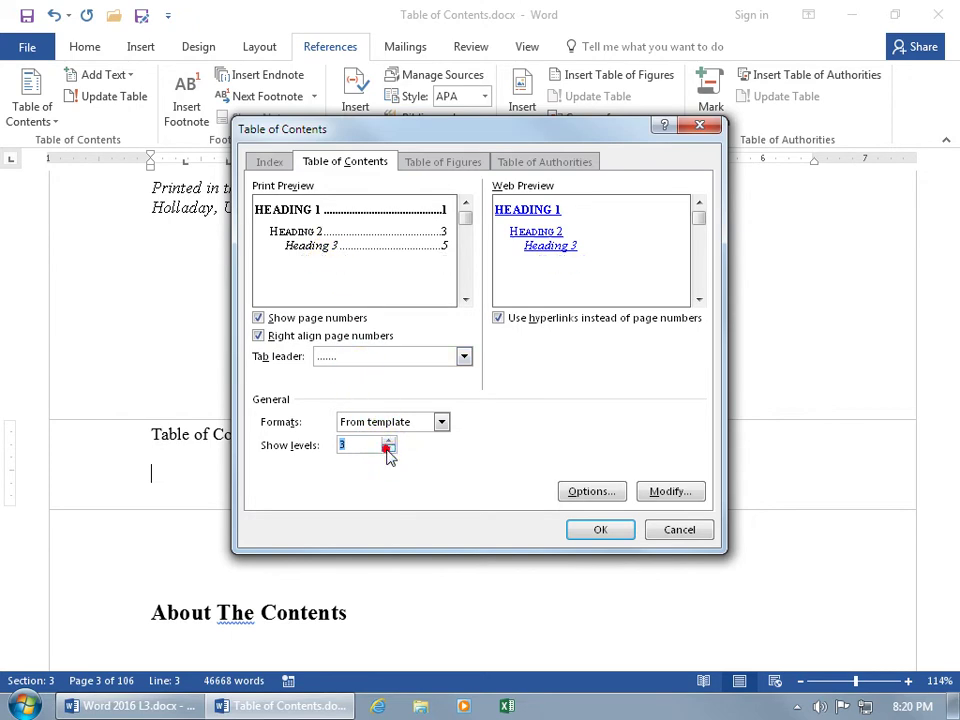
left_click(599, 531)
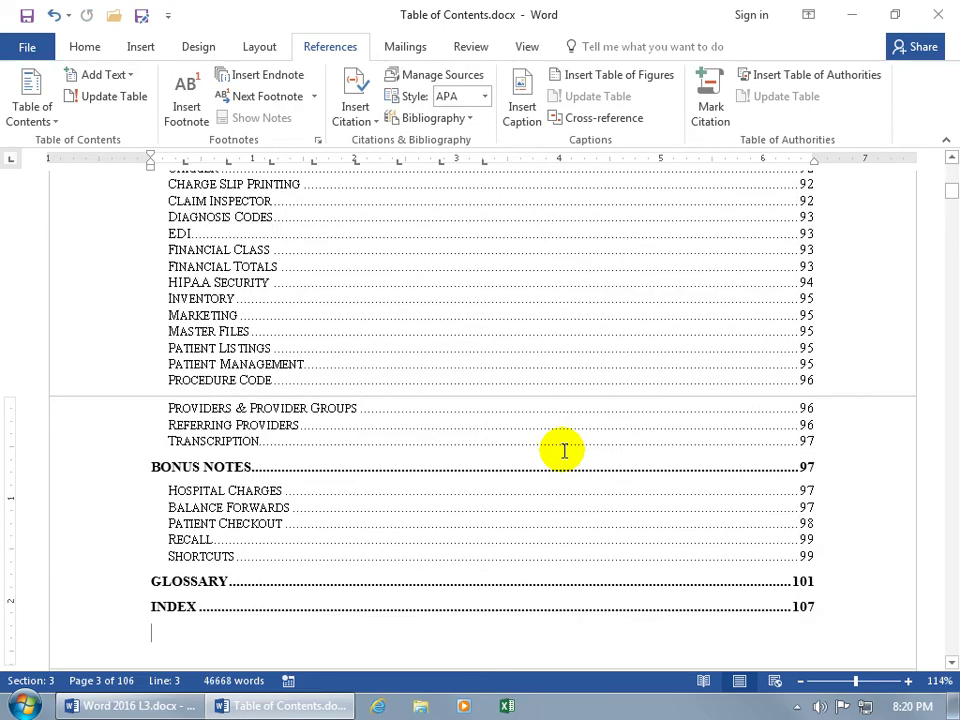
Step: Review the inserted table of contents from its start and follow its Master Files Setup link to the heading
left_click_drag(950, 196, 945, 180)
scroll(407, 281, "up", 3)
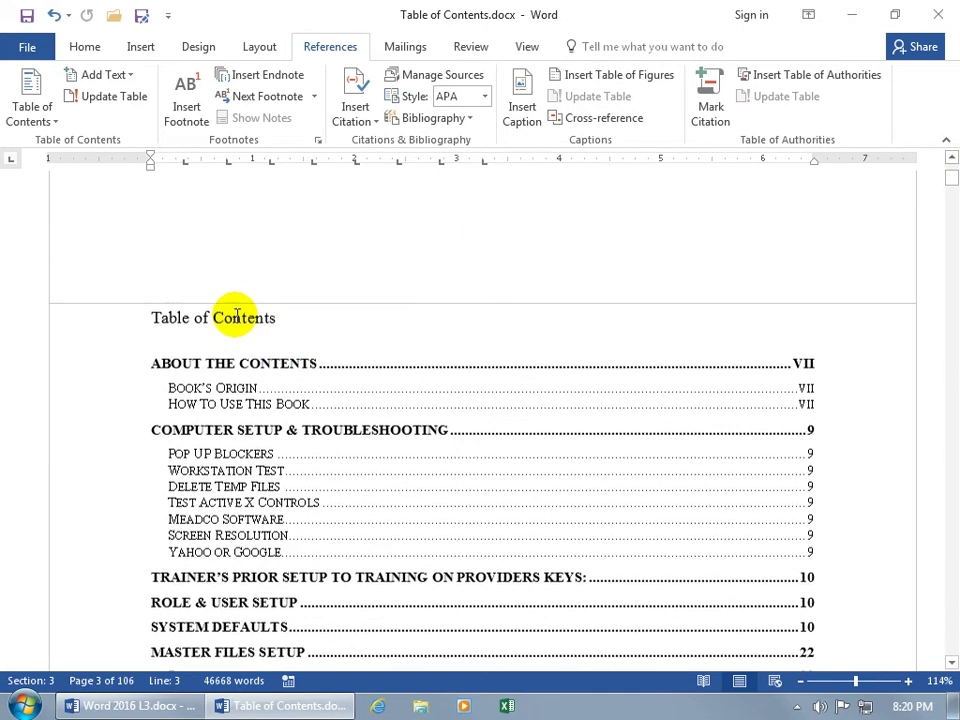
left_click(195, 344)
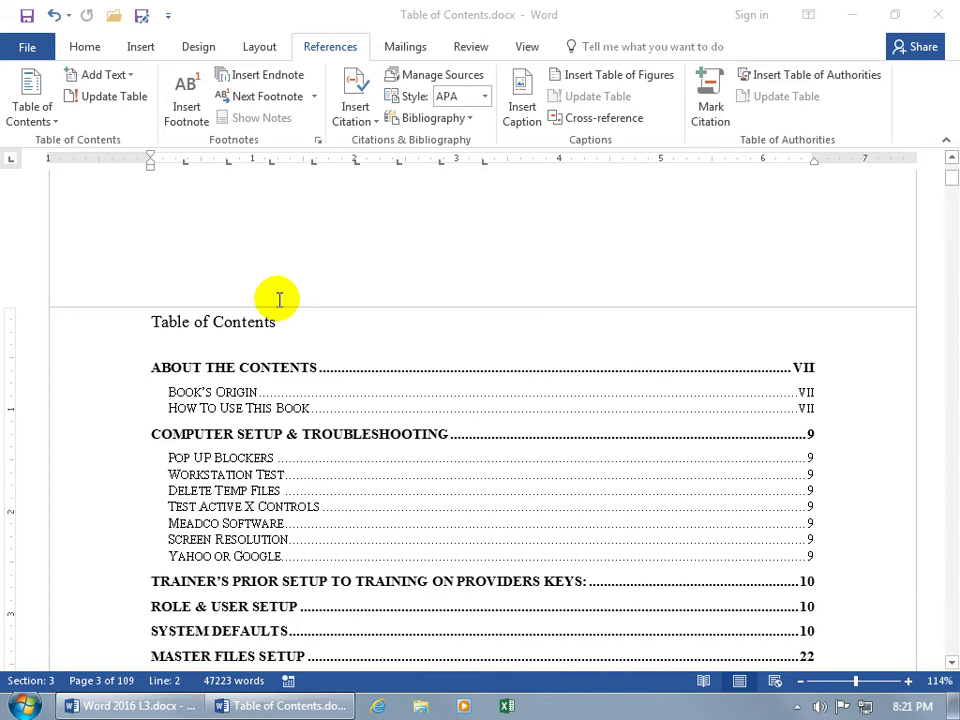
left_click(336, 349)
scroll(334, 346, "down", 5)
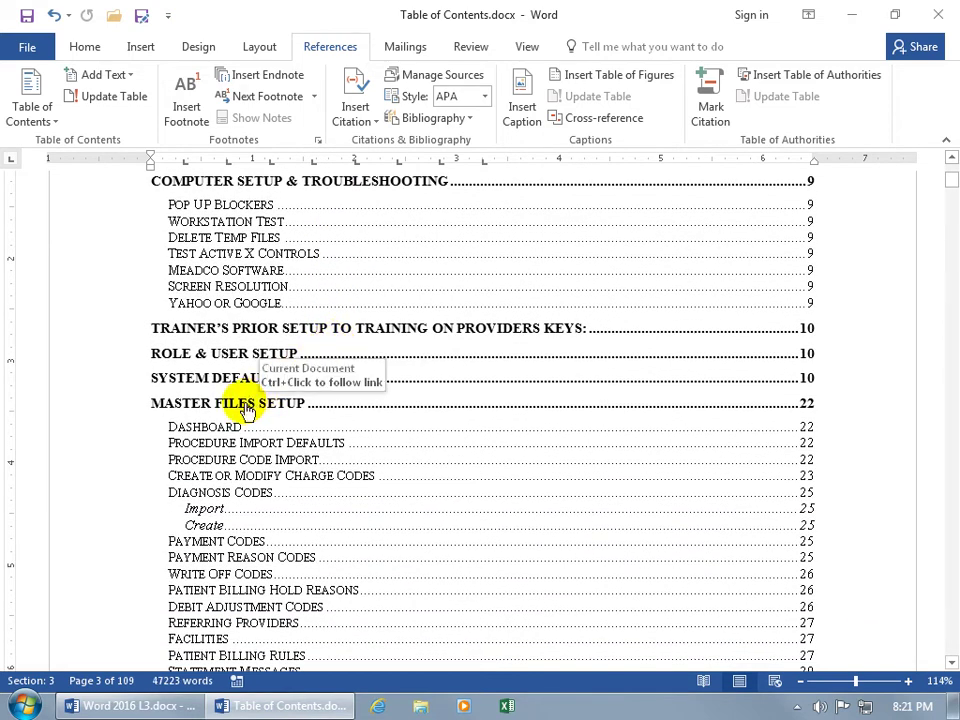
left_click(248, 403, "ctrl")
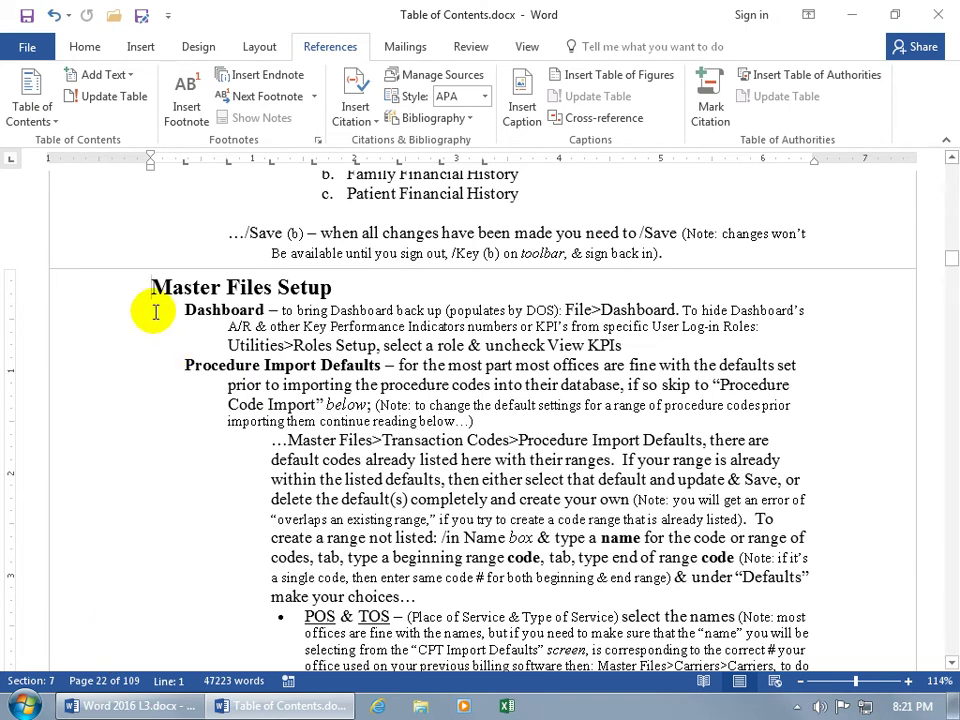
Step: Insert a page break before the Master Files Setup heading and change the Dashboard heading below it to Dashboards
scroll(155, 312, "up", 3)
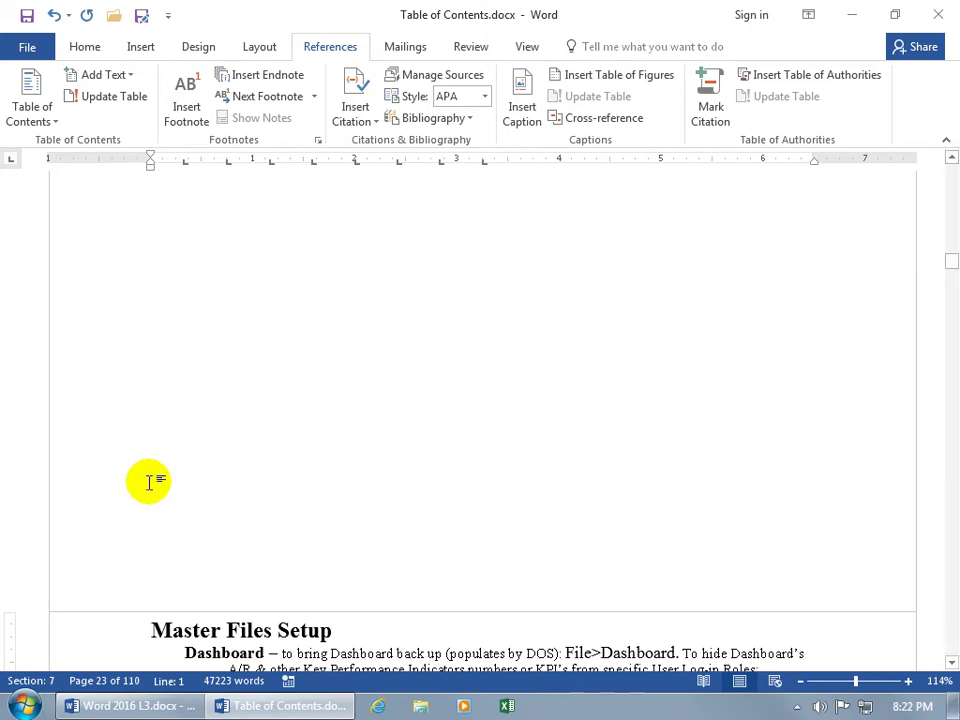
scroll(146, 480, "down", 2)
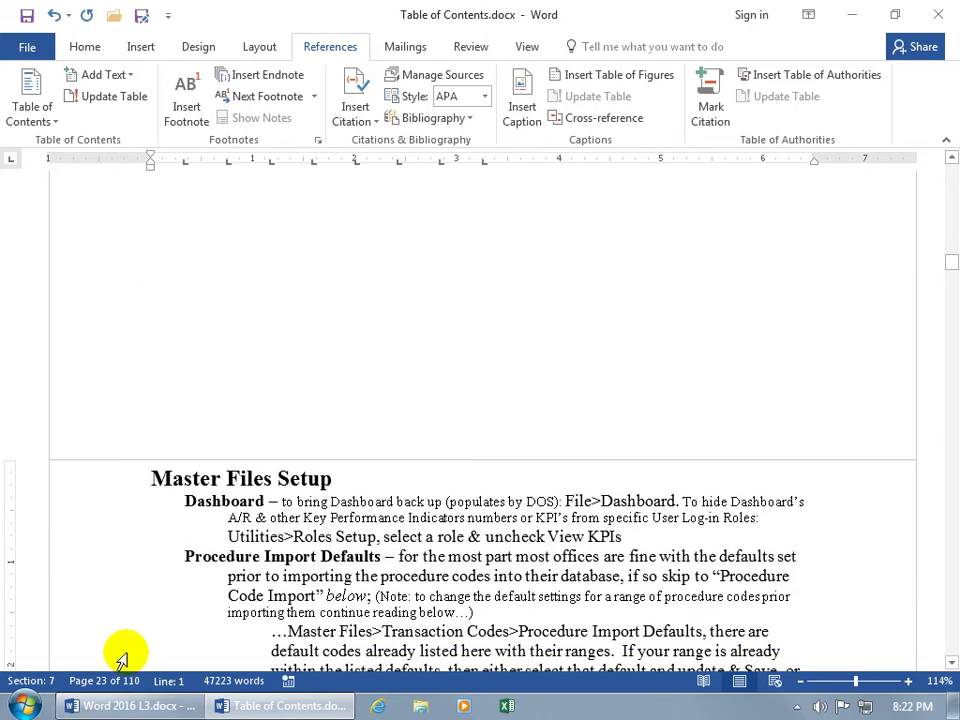
scroll(144, 630, "down", 2)
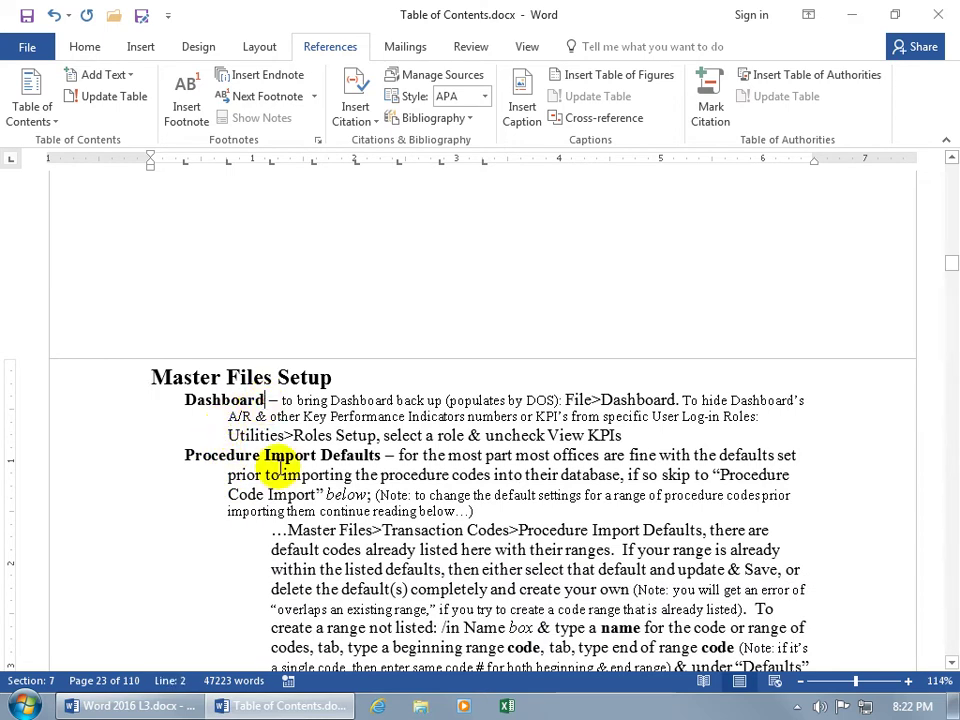
type("s")
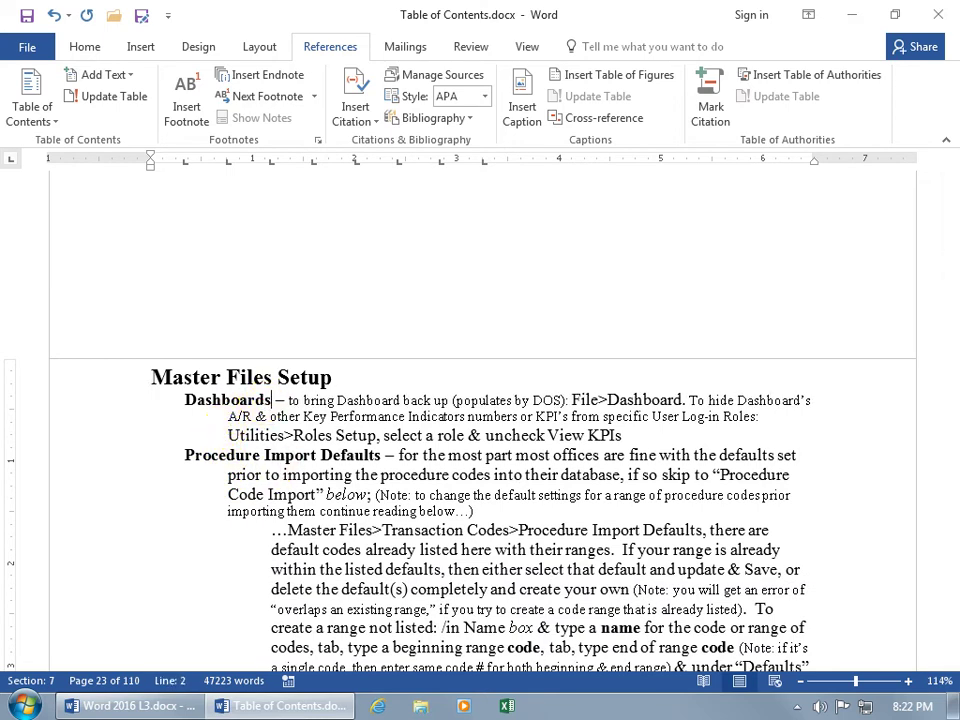
Step: Try adding the bulleted "POS & TOS" text to the table of contents as a Level 3 entry
scroll(275, 472, "down", 3)
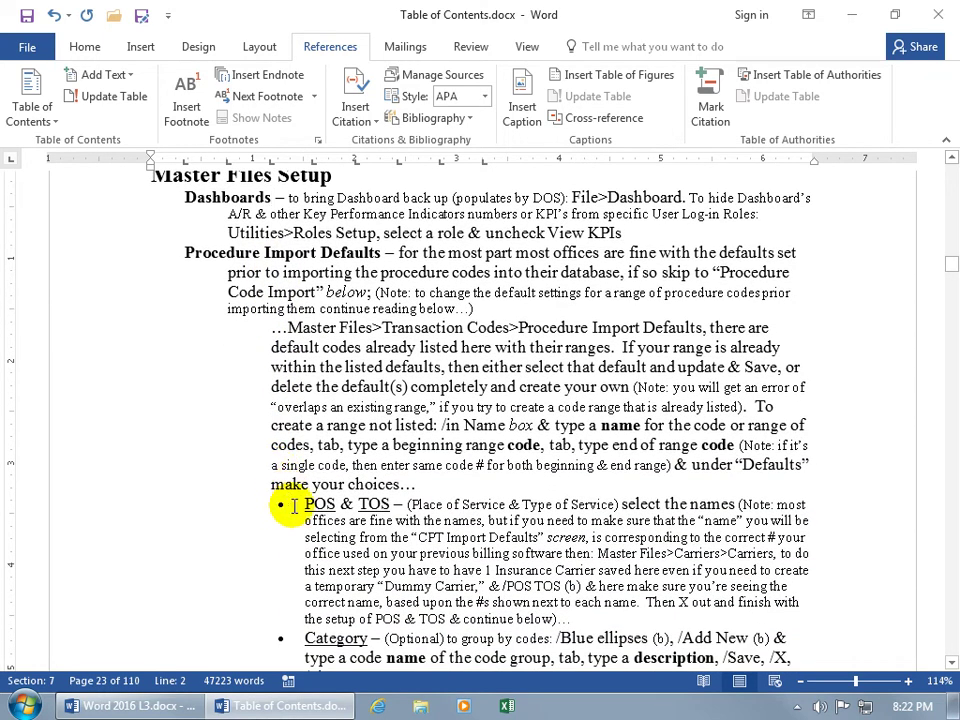
left_click_drag(303, 505, 394, 507)
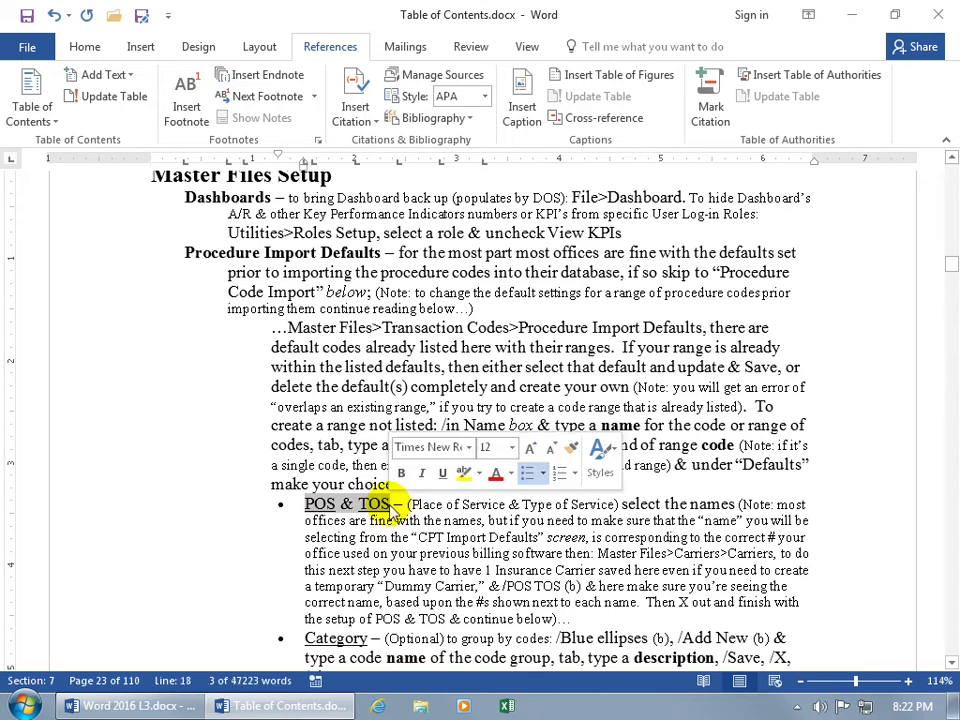
left_click(85, 50)
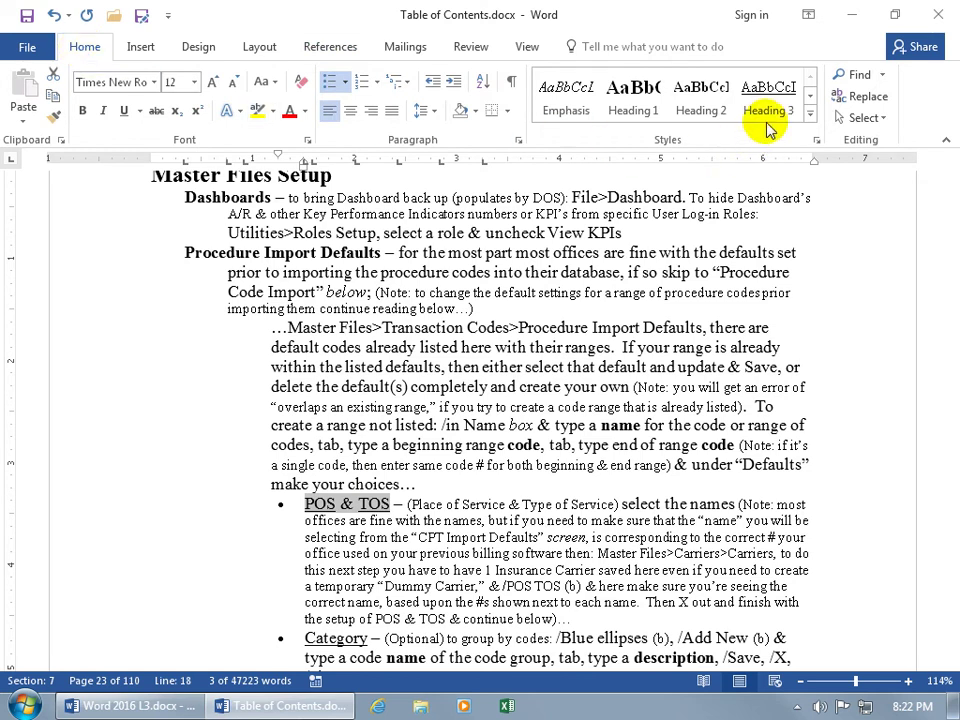
left_click(345, 52)
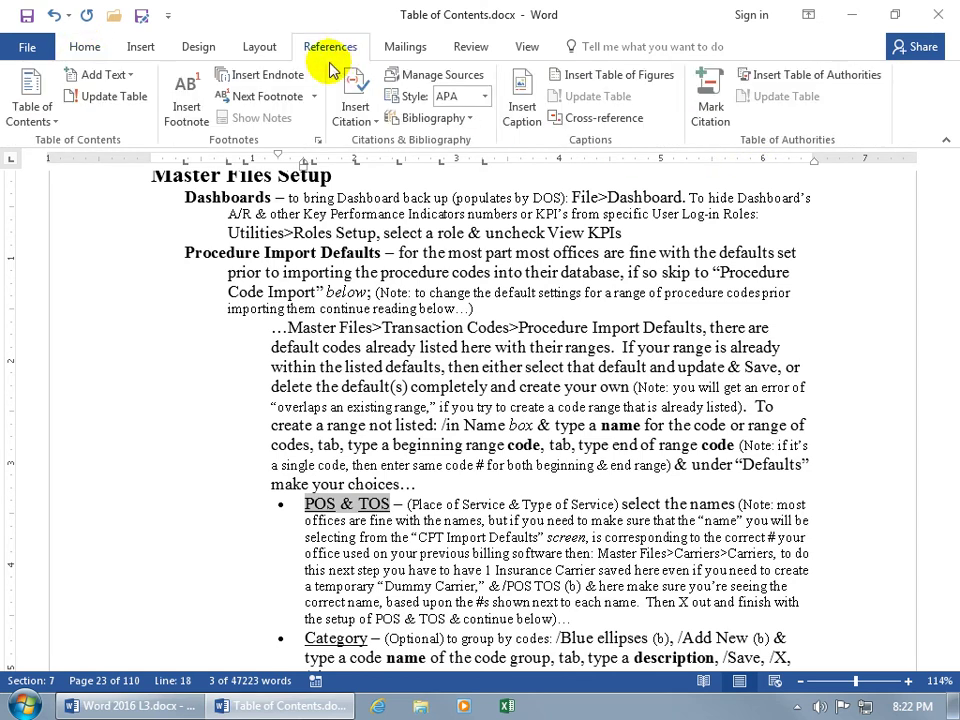
left_click(129, 77)
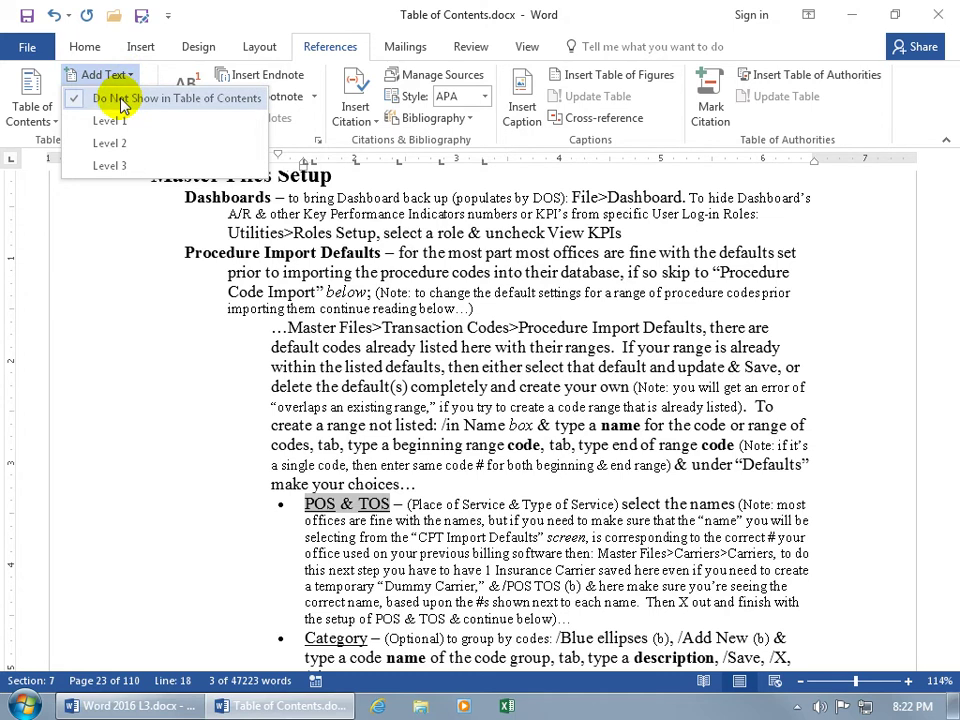
left_click(112, 166)
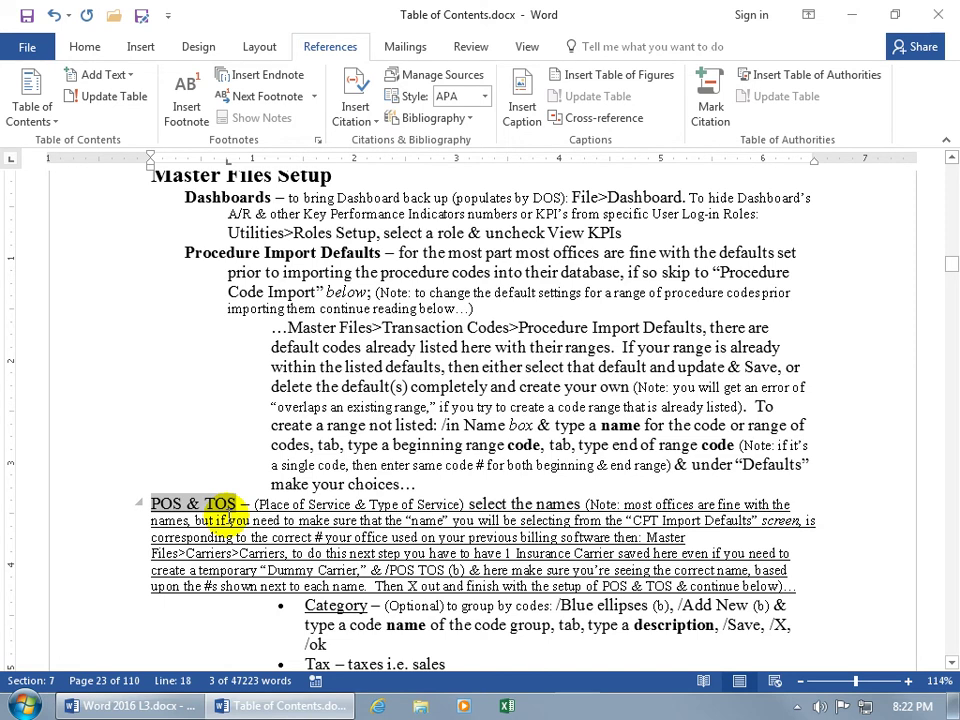
Step: Undo the Level 3 assignment and apply the Heading 3 style to just the selected "POS & TOS" text
left_click(56, 15)
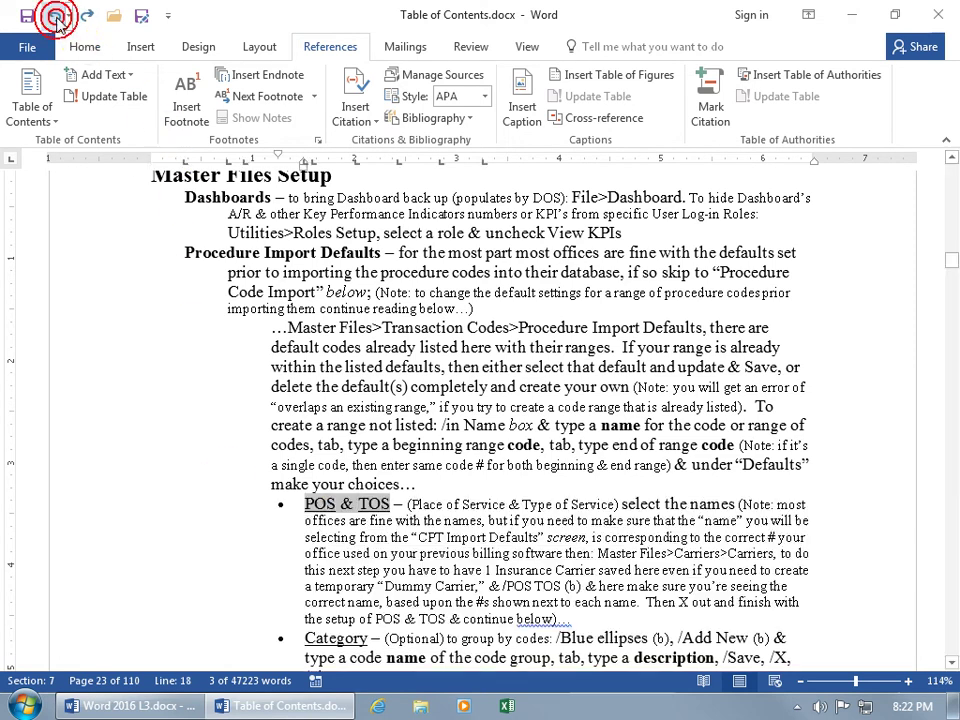
left_click(84, 47)
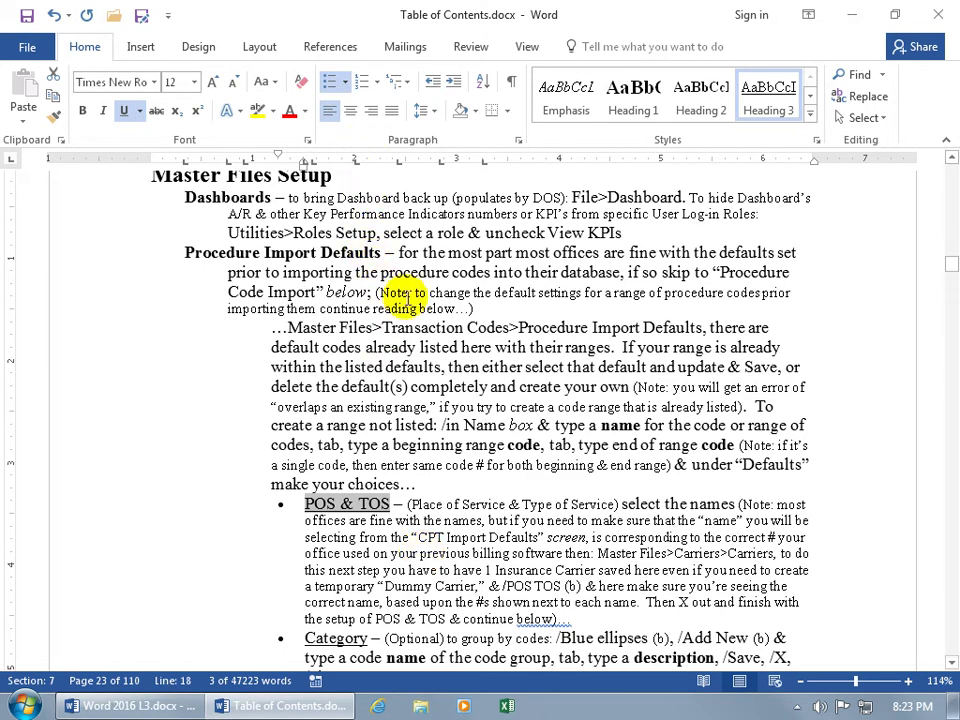
Step: Return to the table of contents and update its page numbers only
key("ctrl+Home")
scroll(405, 298, "down", 10)
scroll(417, 308, "down", 15)
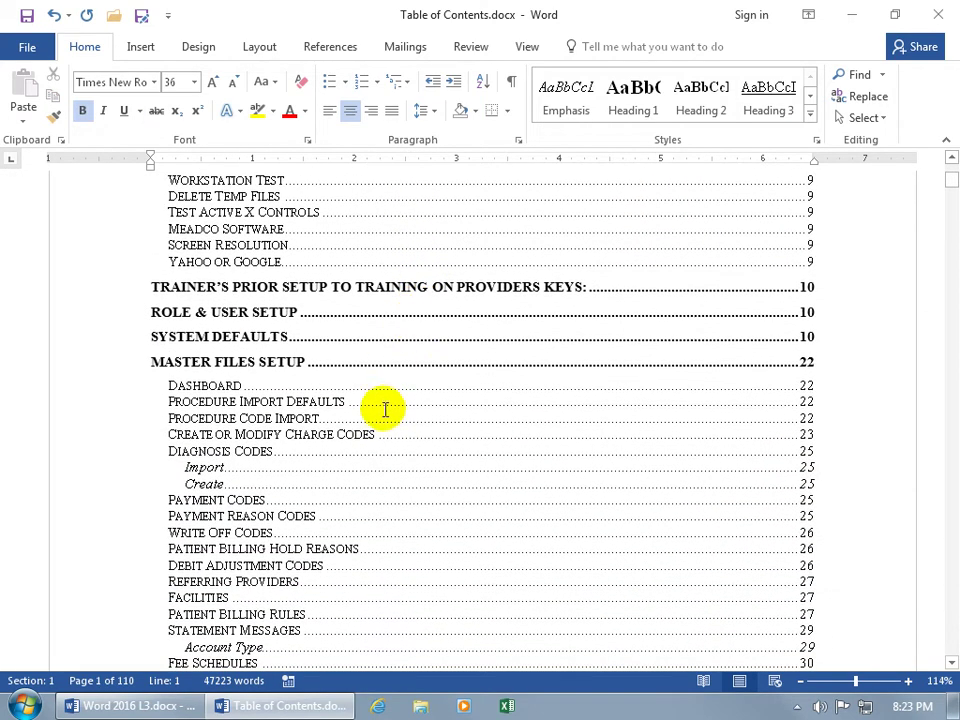
right_click(385, 410)
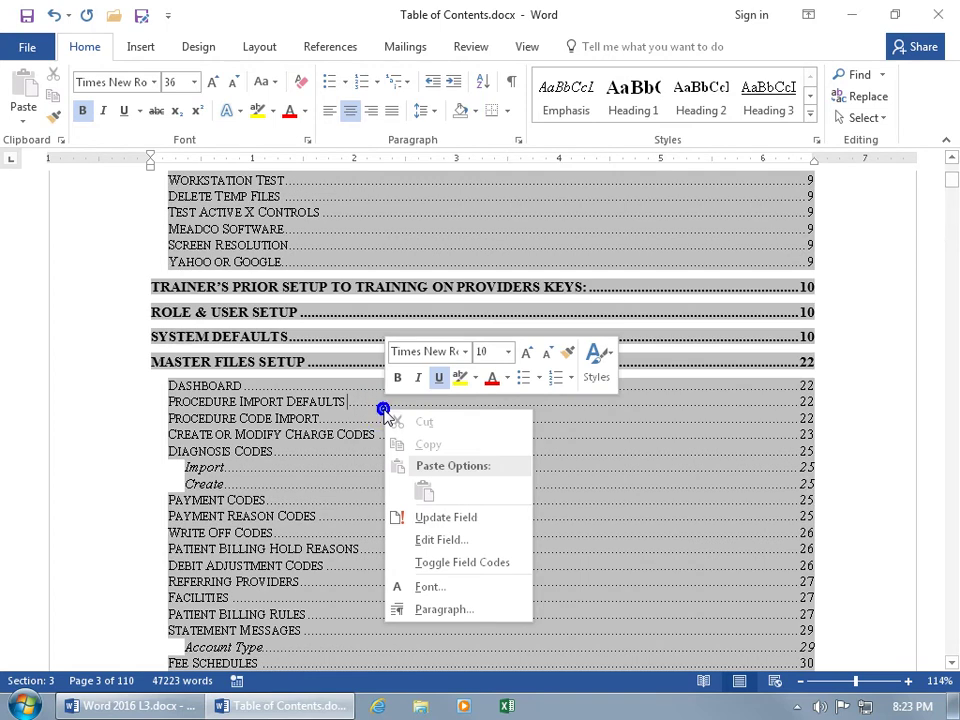
left_click(431, 520)
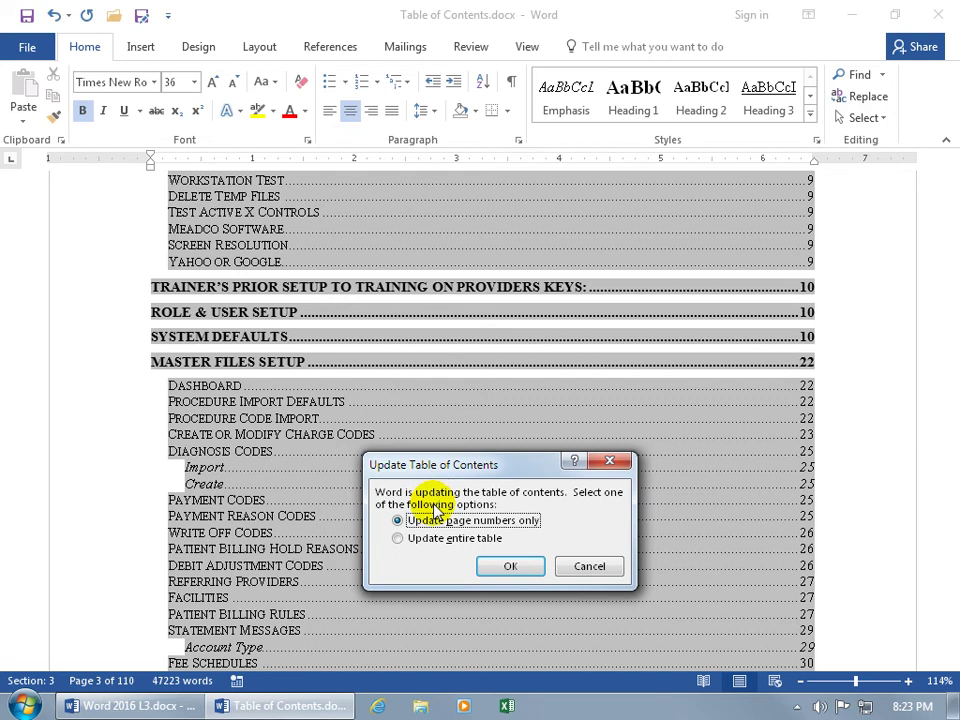
left_click(512, 567)
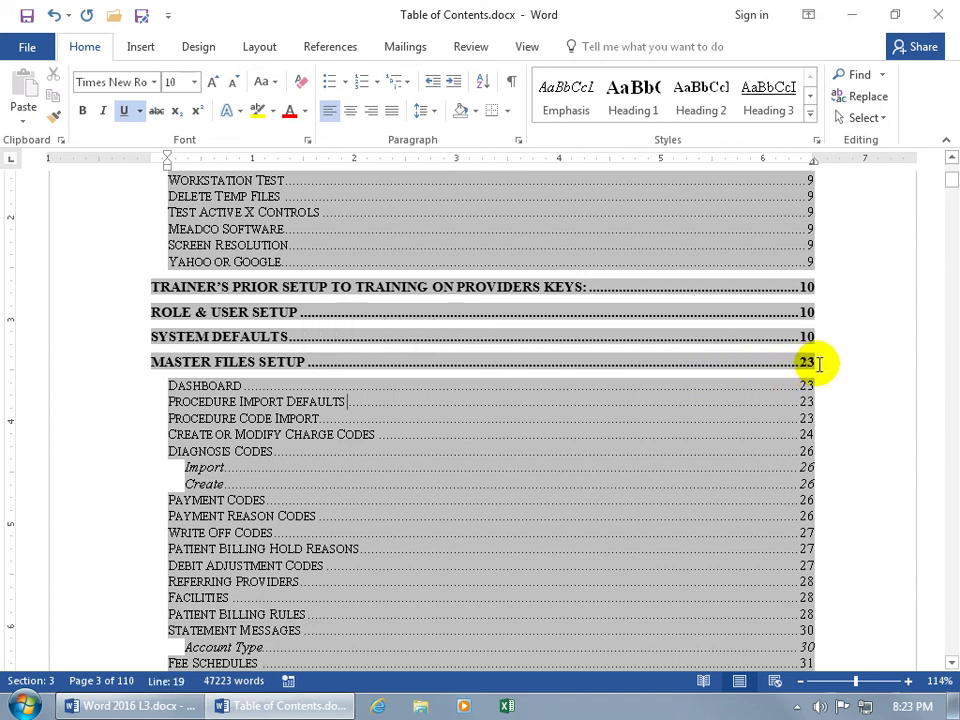
Step: Update the entire table of contents, including changed and added headings
right_click(453, 408)
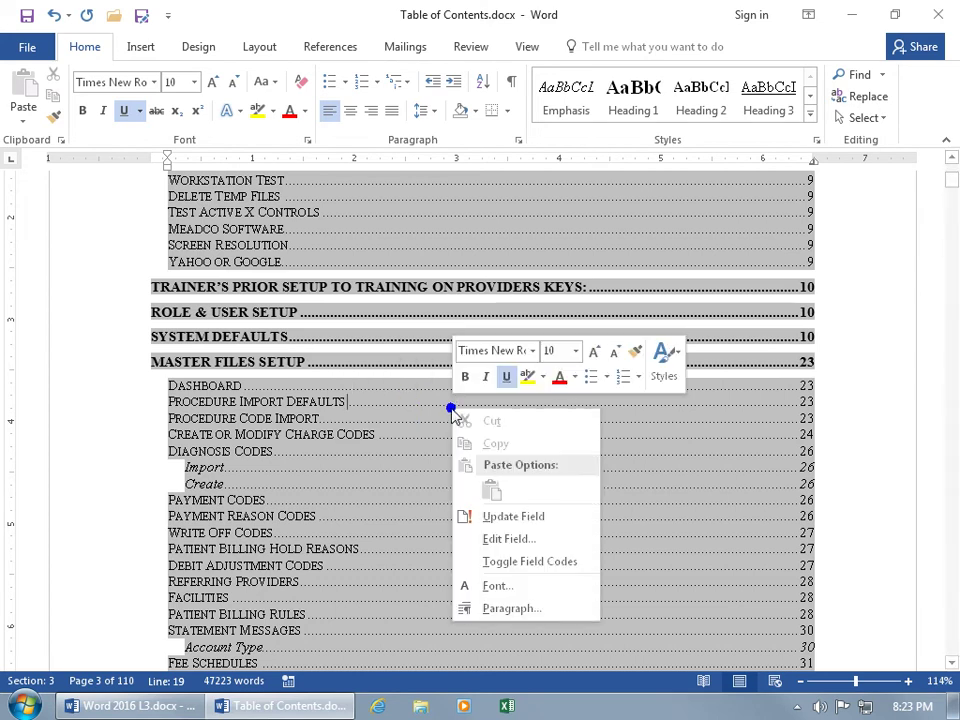
left_click(489, 522)
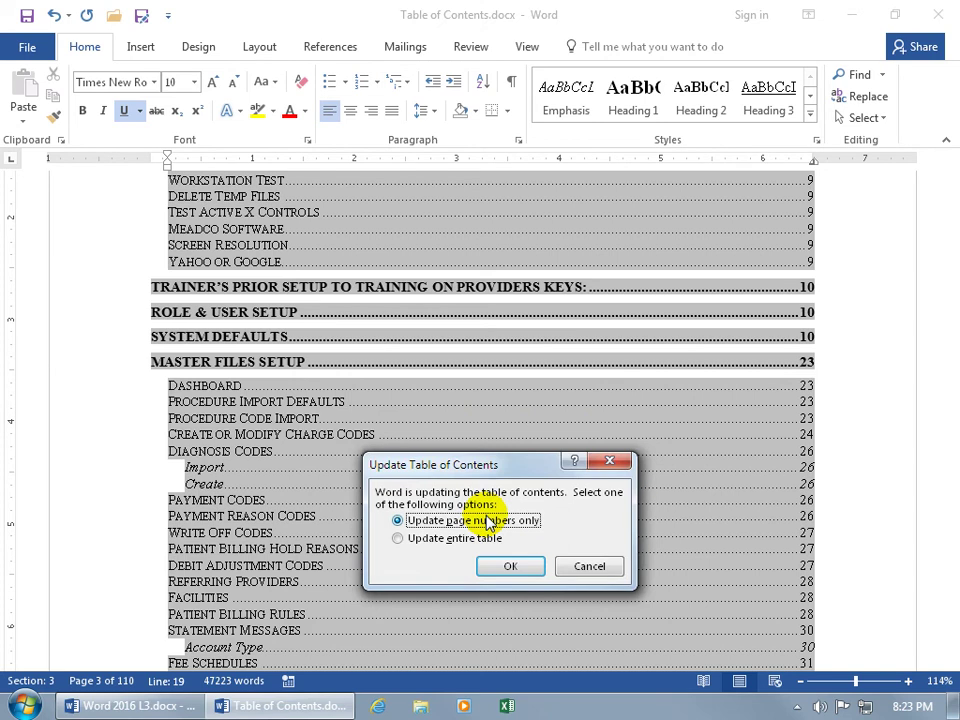
left_click(445, 543)
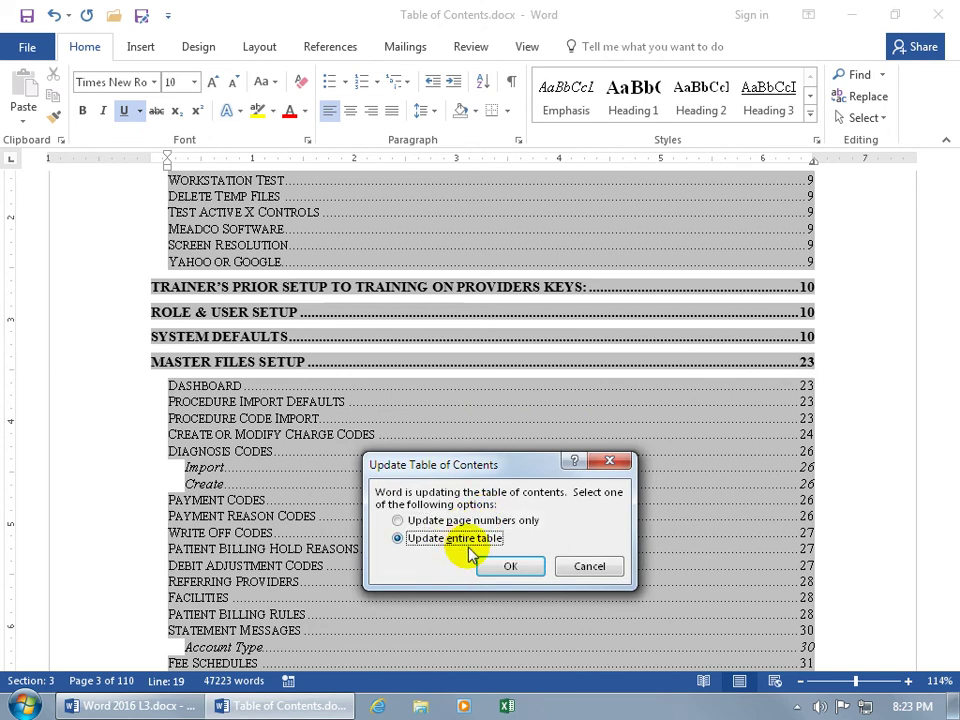
left_click(503, 568)
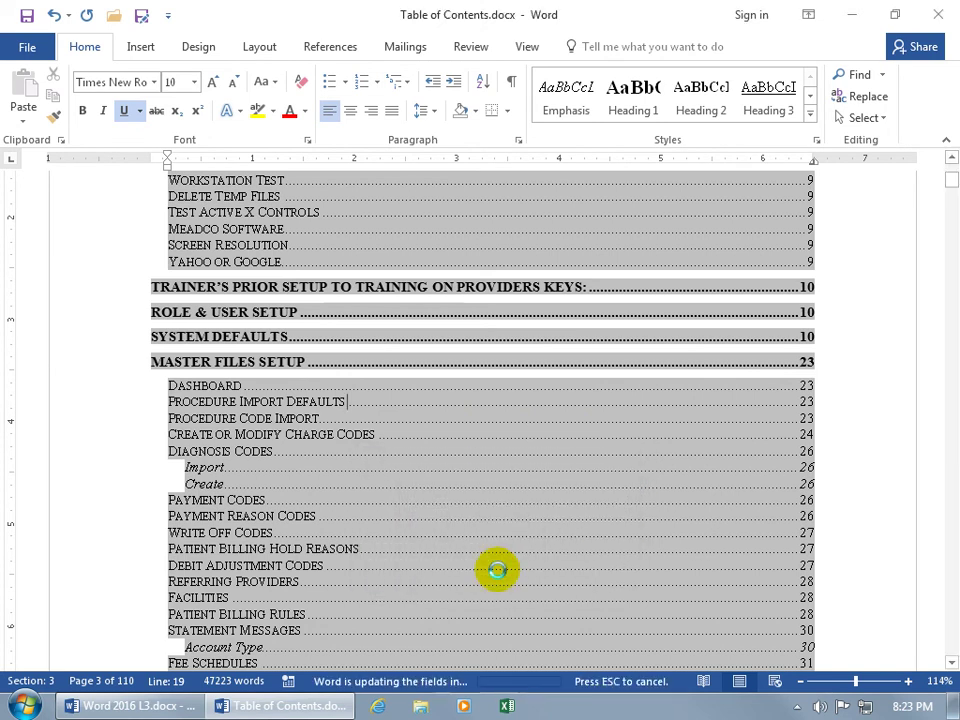
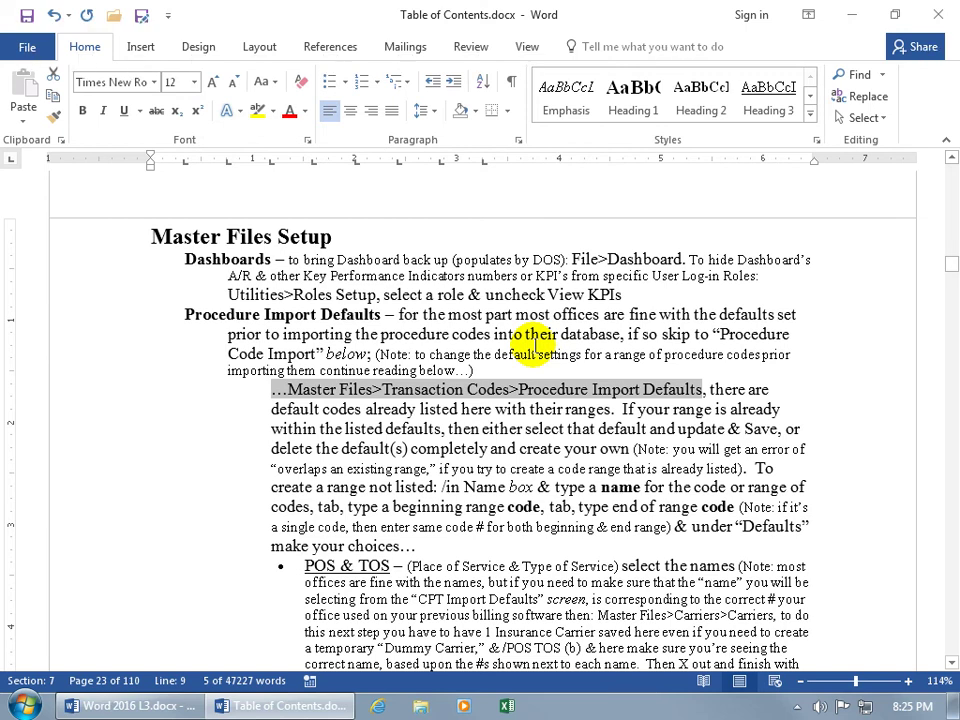
Step: Mark the selected "…Master Files>Transaction Codes>Procedure Import Defaults" text as a table of contents entry with identifier C and level 1
key("alt+shift+o")
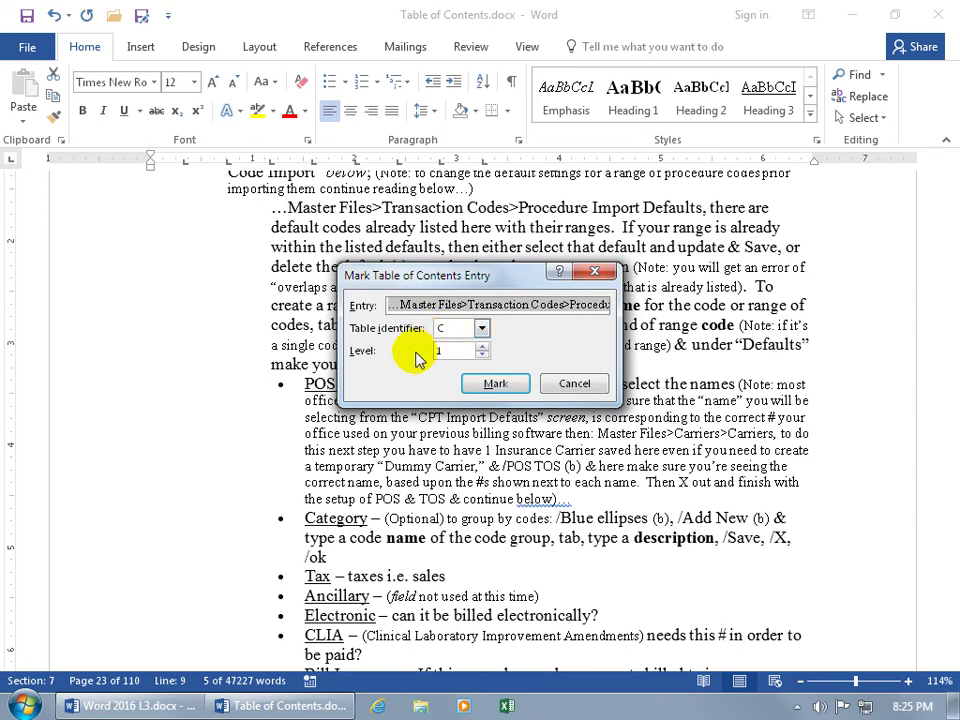
left_click(482, 345)
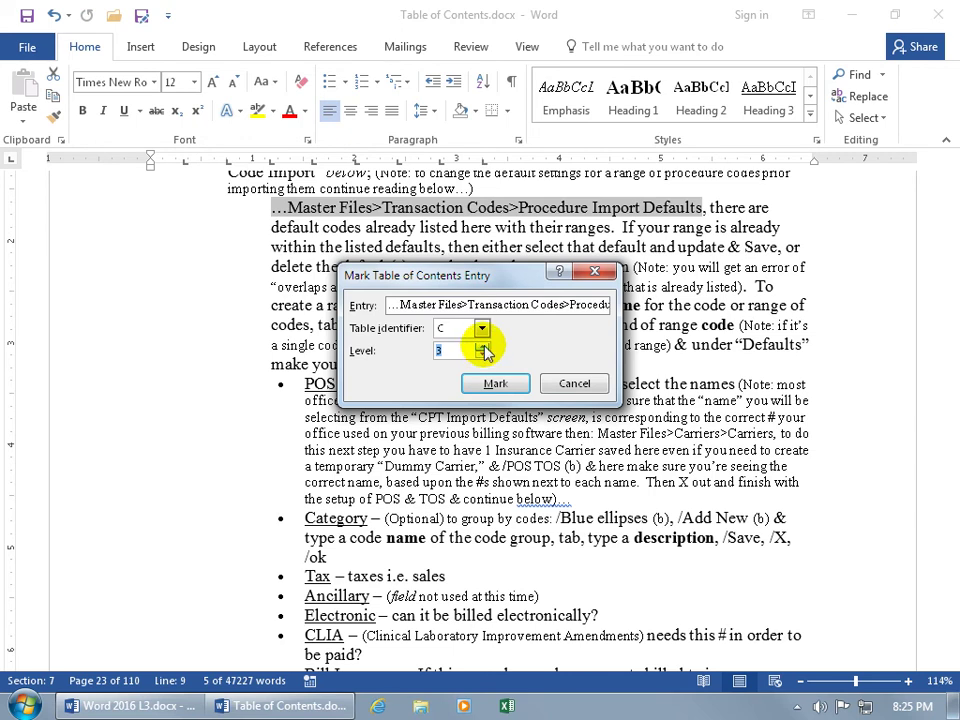
left_click(482, 354)
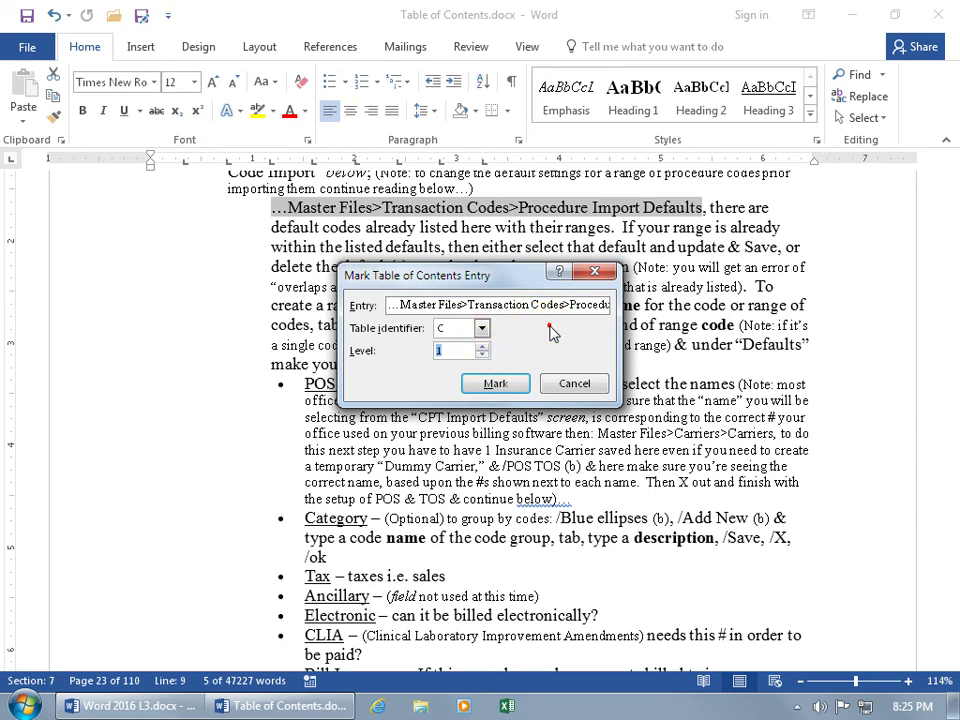
left_click(497, 384)
left_click(550, 385)
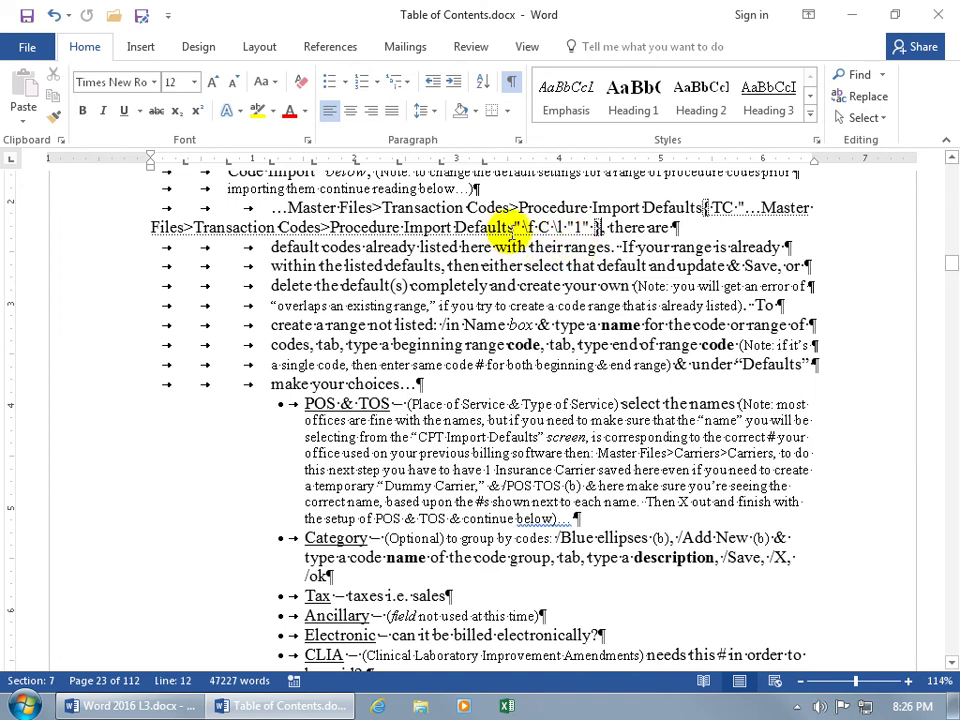
Step: Shorten the marked entry's TC field text by replacing "Procedure Import Defaults" with an ellipsis
left_click_drag(513, 228, 330, 228)
key("Delete")
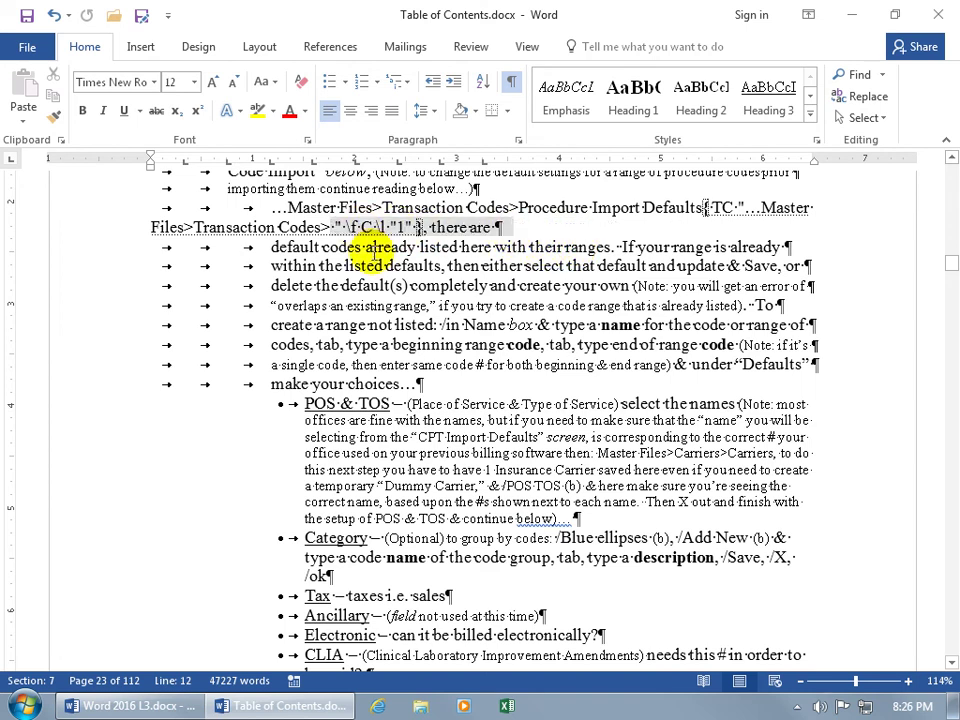
type("...")
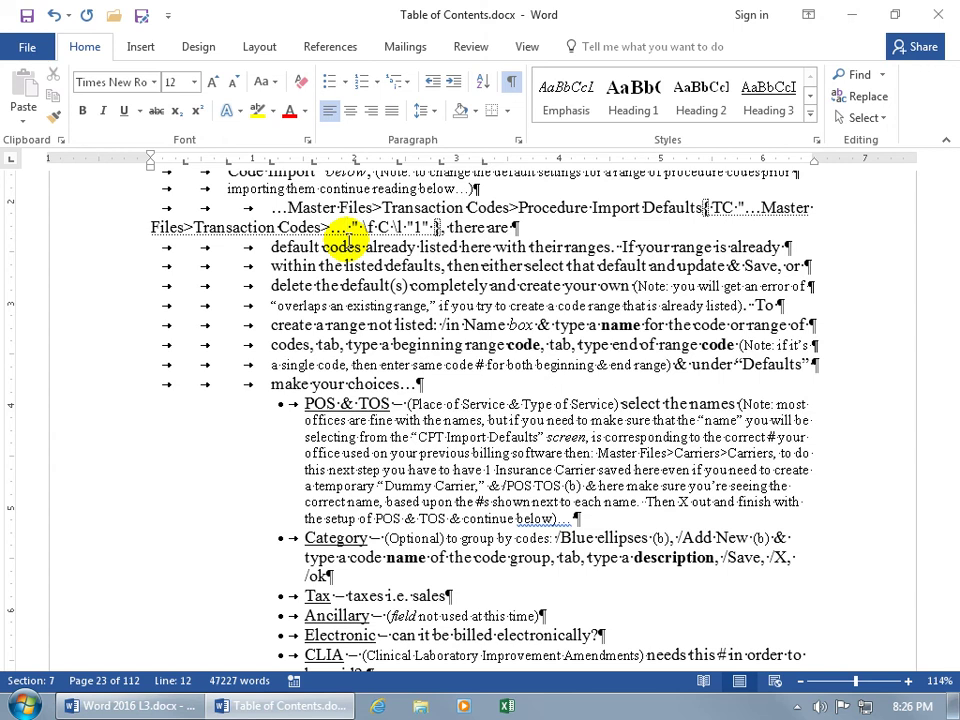
Step: Return to the table of contents on page 3 and hide the formatting marks
key("ctrl+Home")
scroll(349, 240, "down", 20)
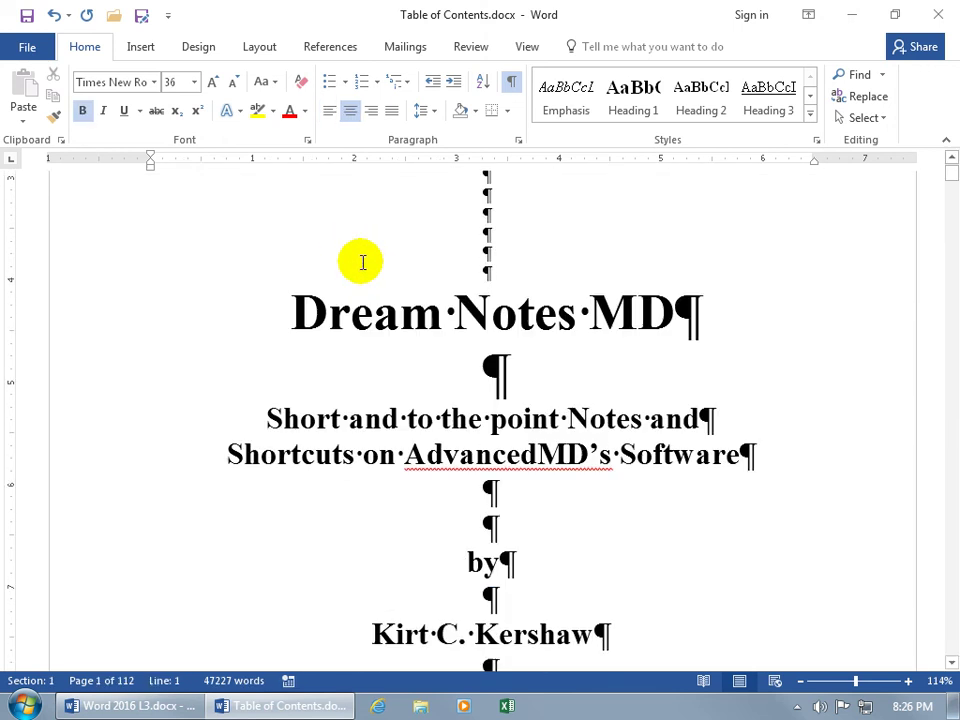
scroll(366, 320, "up", 3)
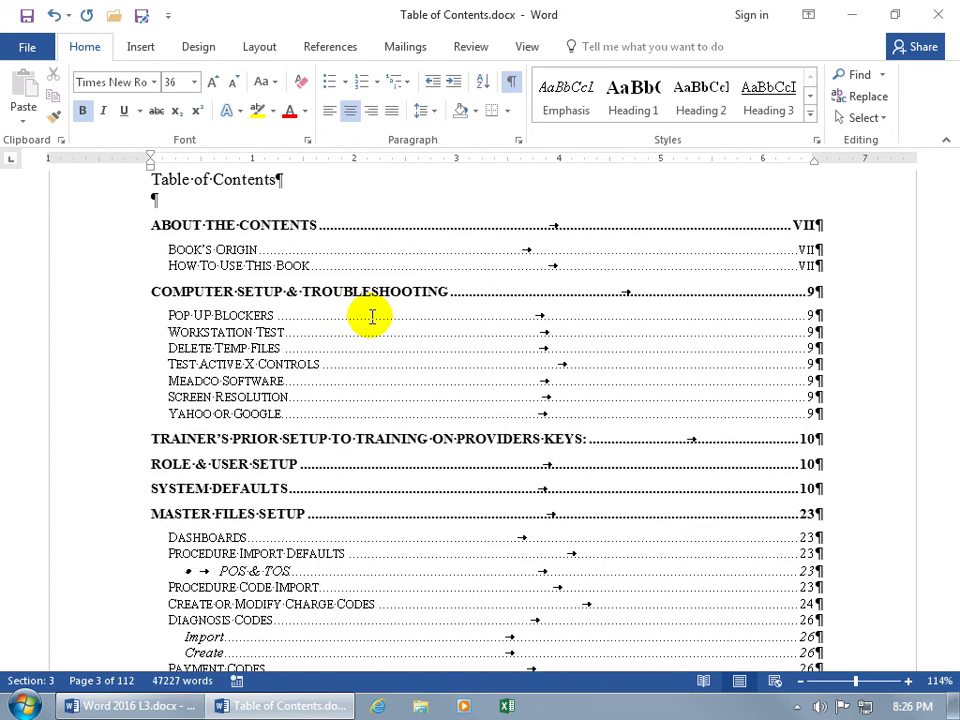
scroll(370, 322, "down", 1)
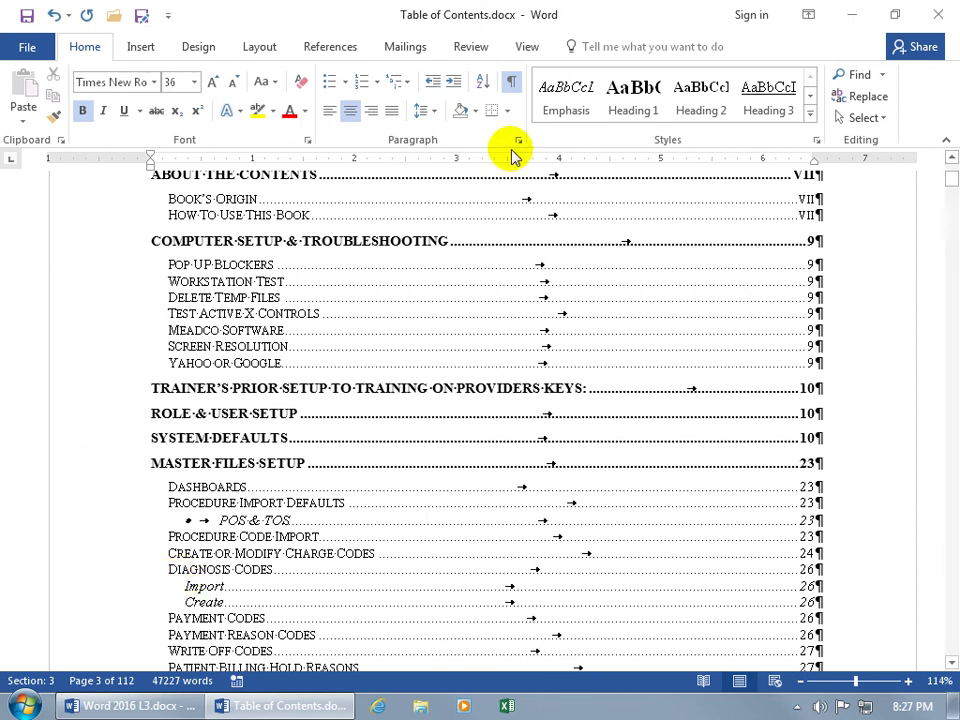
left_click(511, 79)
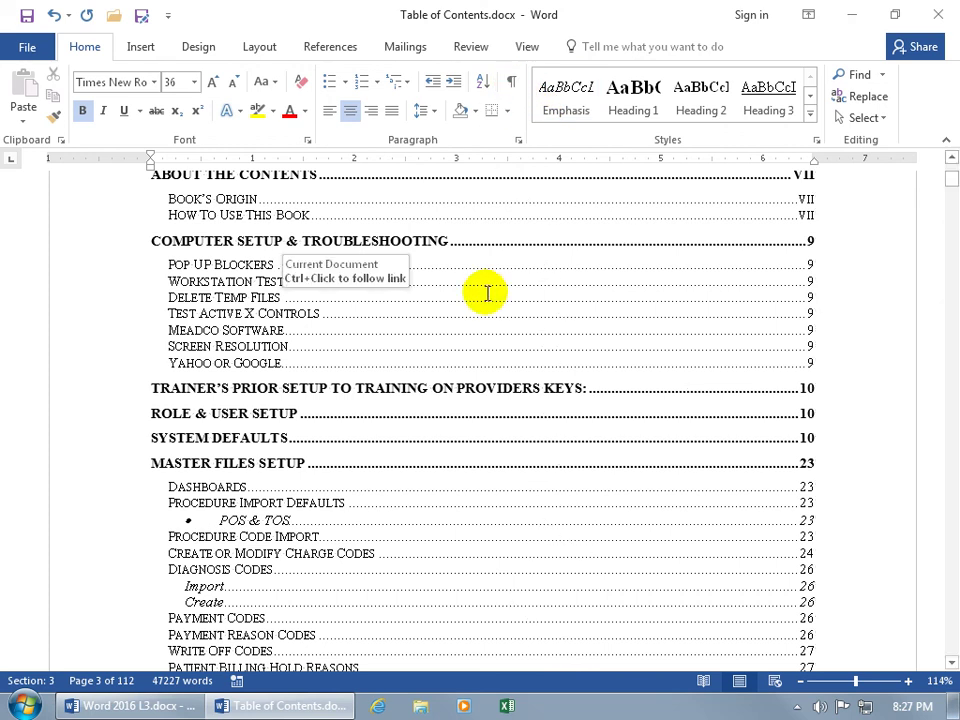
Step: Update the entire table of contents after marking the Transaction Codes entry
right_click(321, 516)
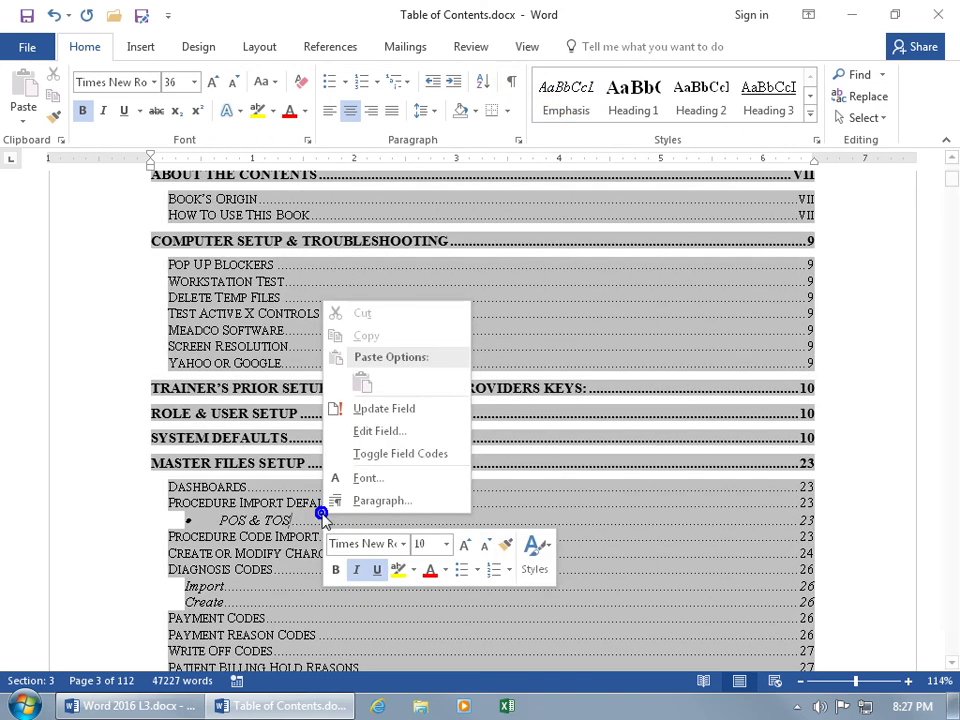
left_click(390, 408)
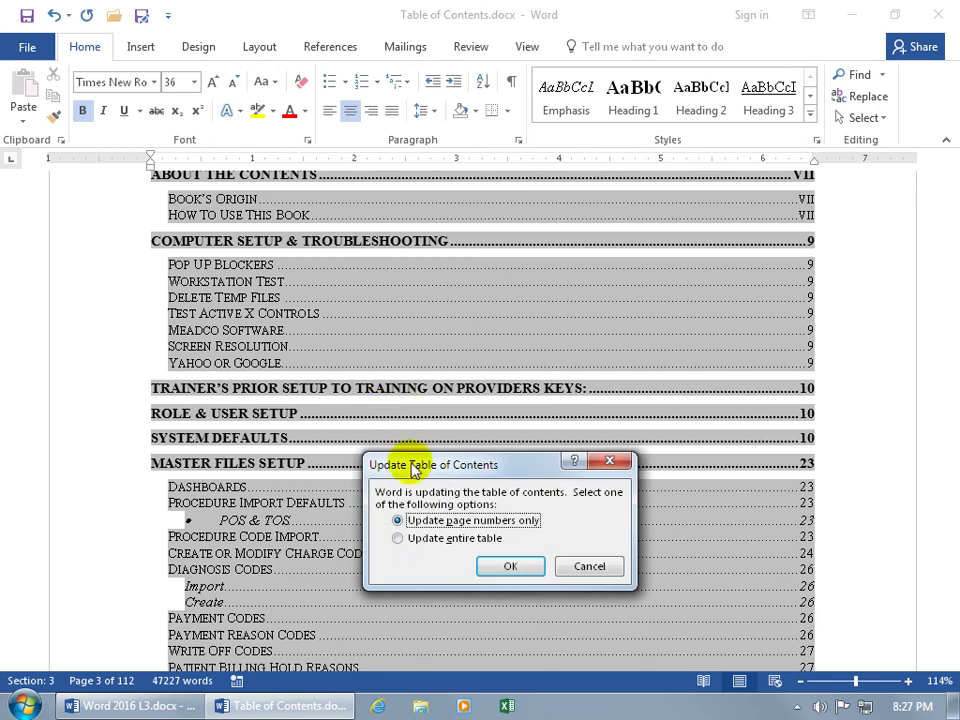
left_click(403, 538)
left_click(508, 566)
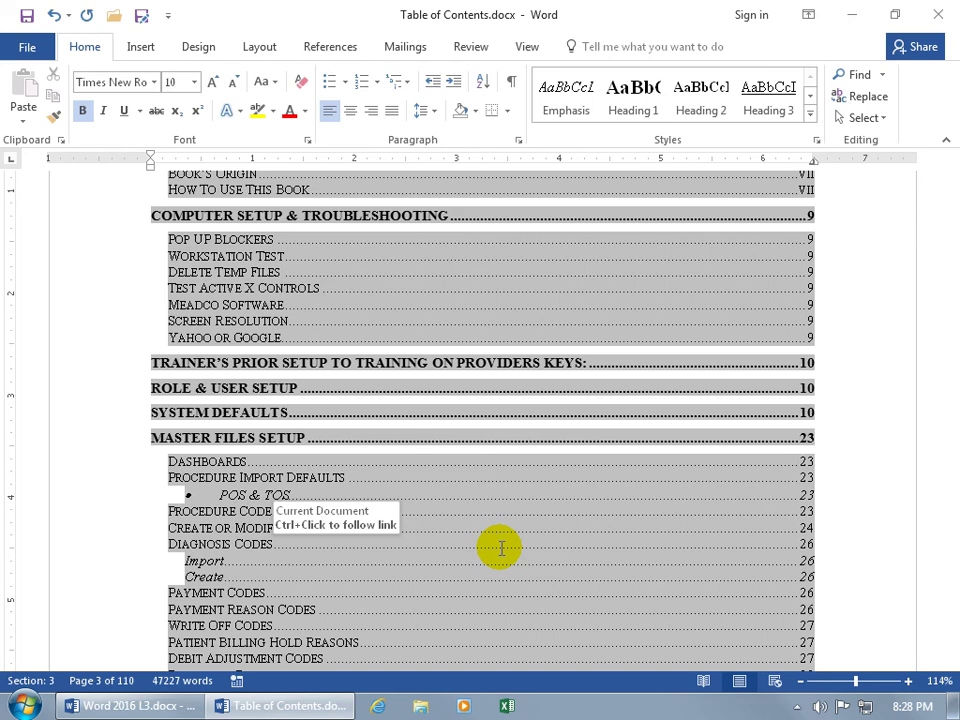
Step: Insert a custom table of contents at the Master Files Setup entry, with table entry fields enabled, and check it for the marked Transaction Codes entry
left_click(489, 432)
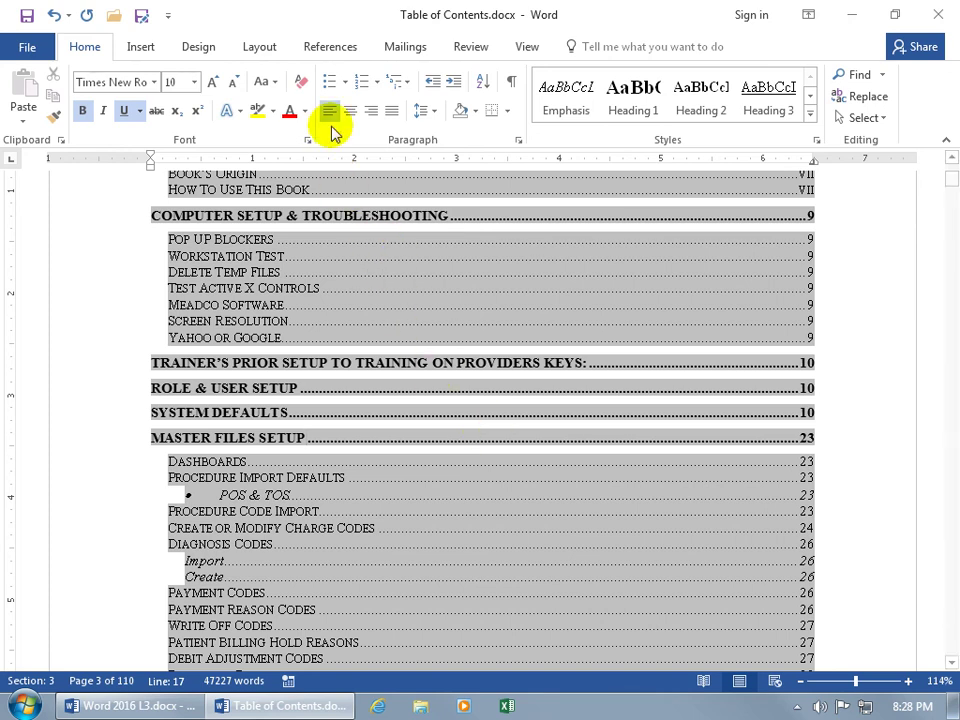
left_click(330, 47)
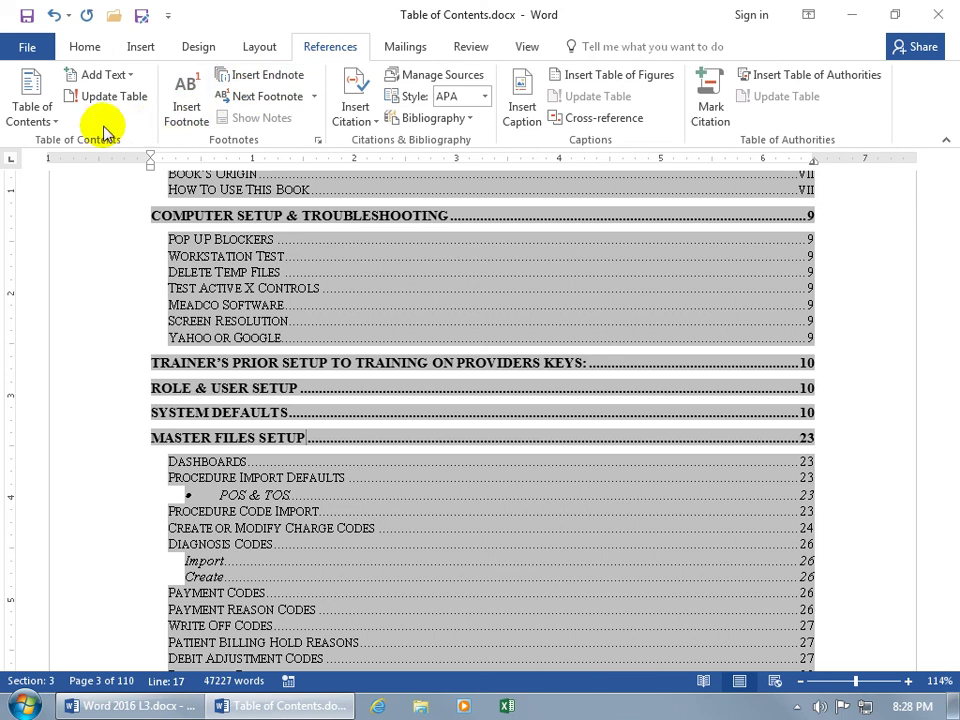
left_click(43, 120)
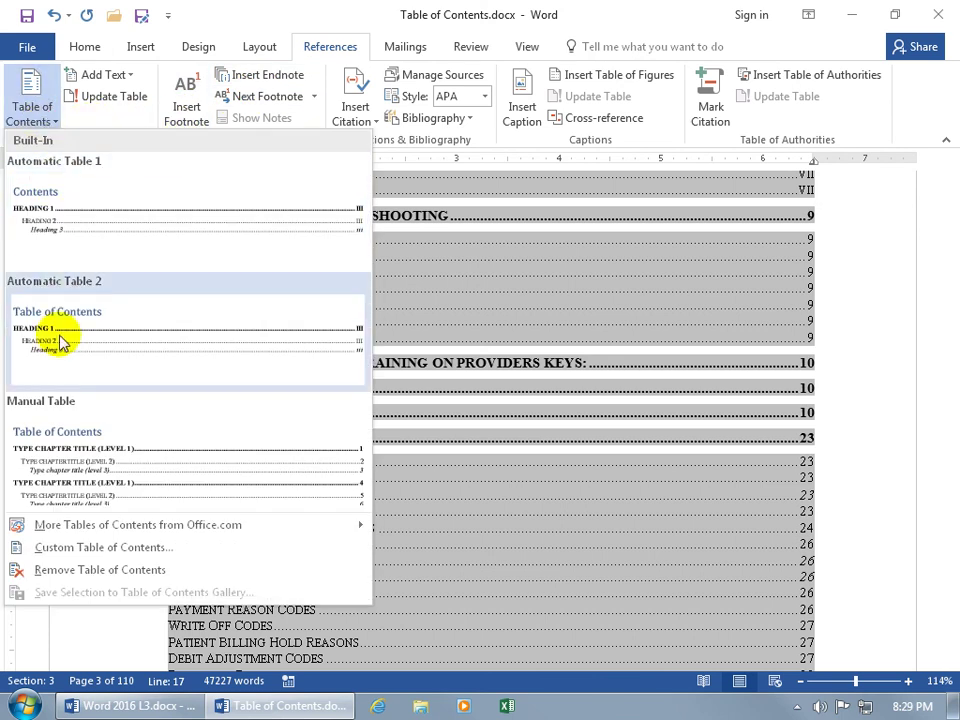
left_click(68, 552)
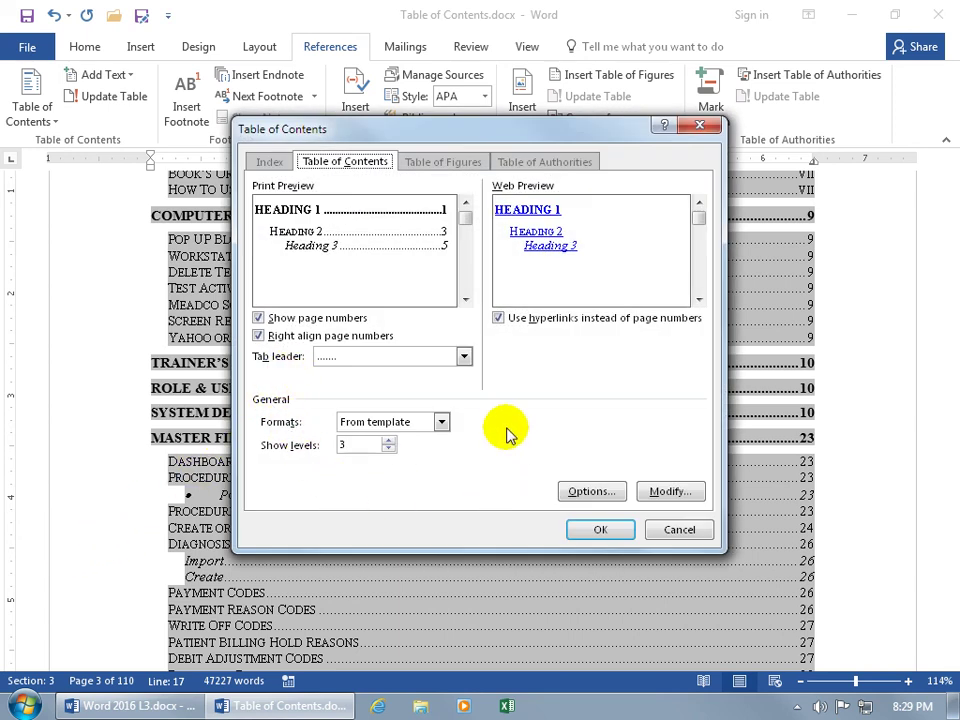
left_click(588, 492)
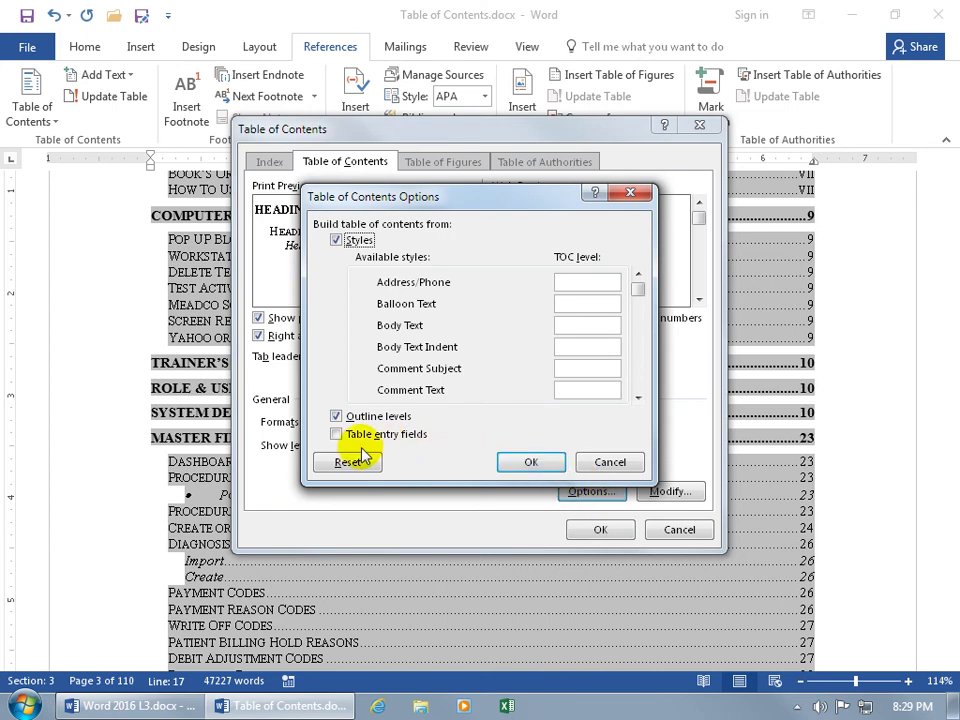
left_click(337, 436)
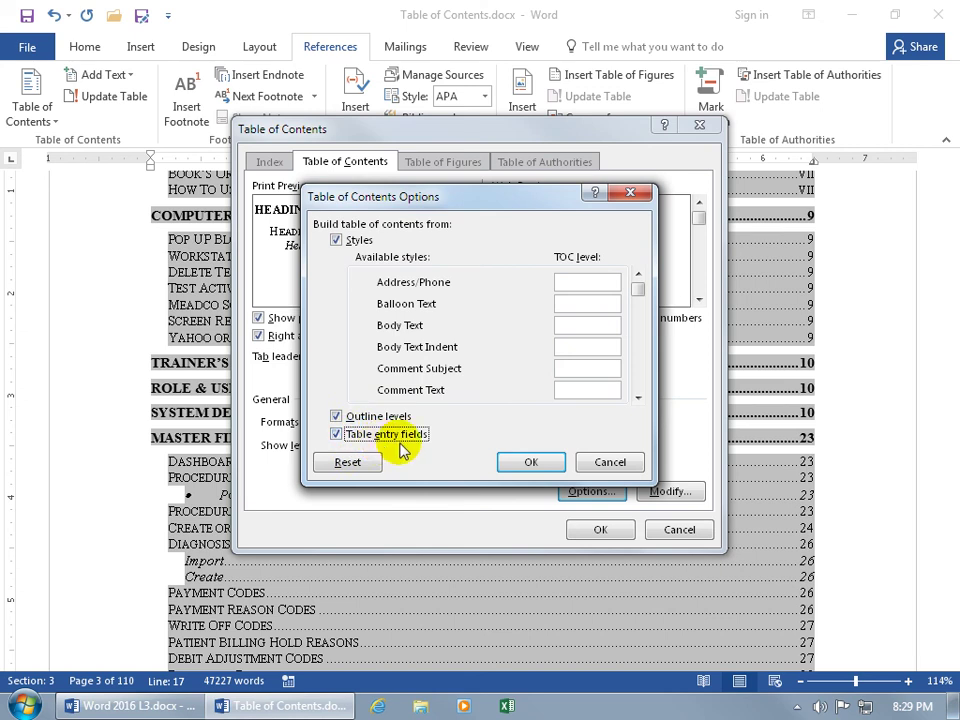
left_click(527, 462)
left_click(592, 526)
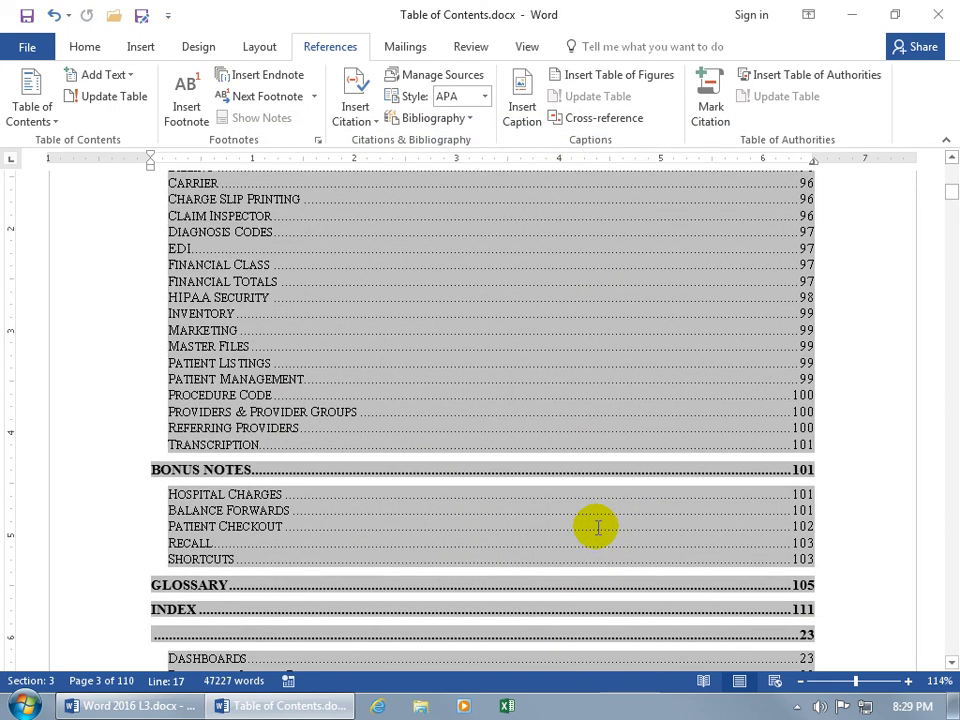
scroll(597, 527, "up", 8)
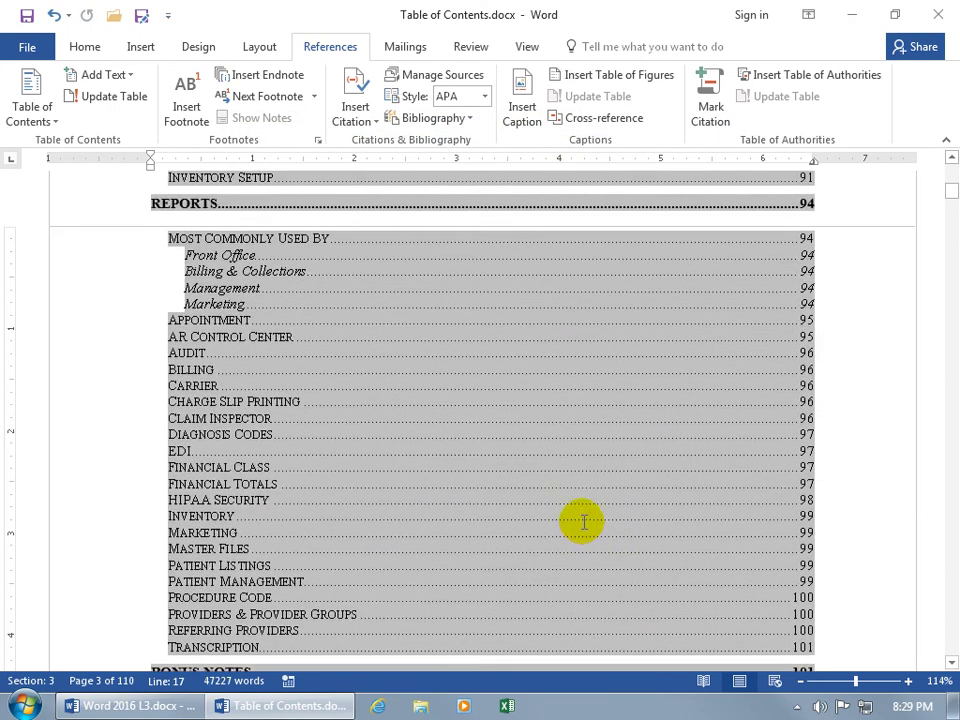
scroll(582, 521, "up", 15)
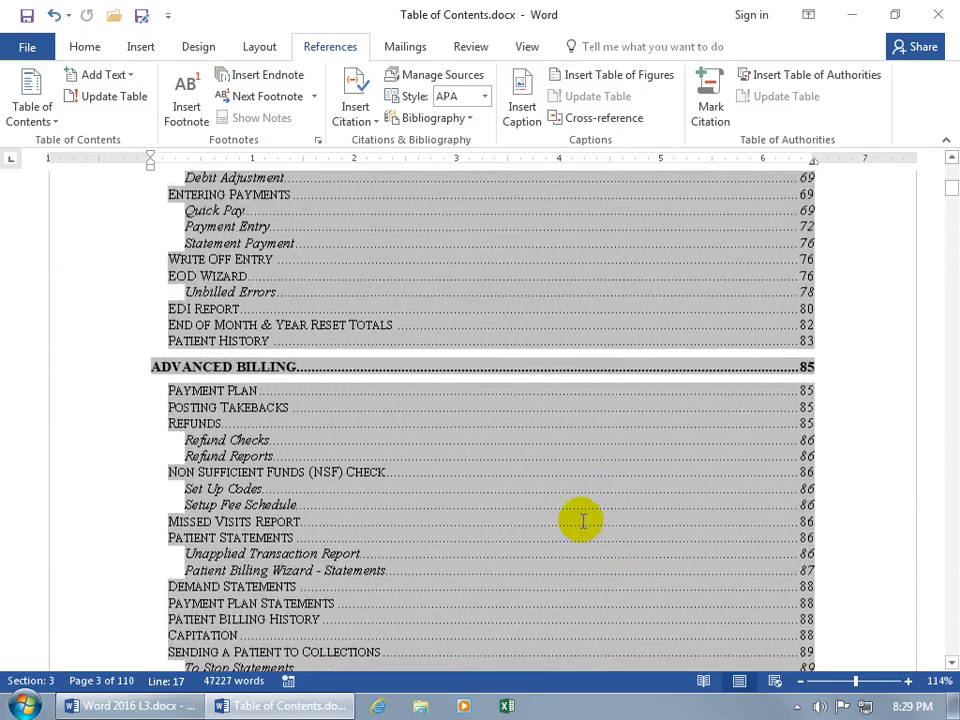
scroll(582, 521, "up", 12)
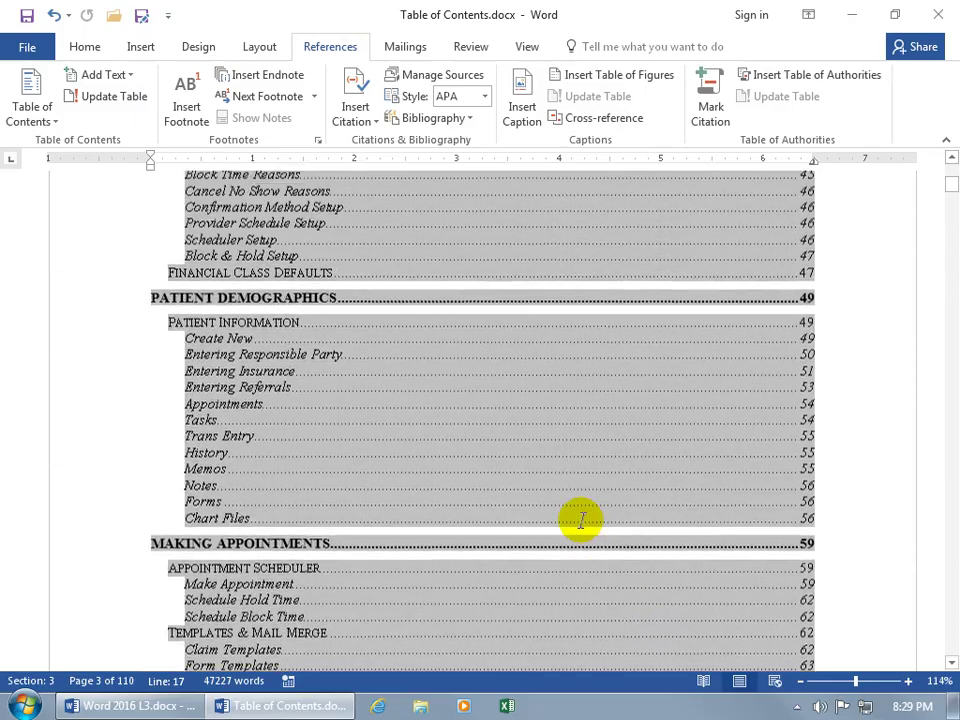
scroll(582, 521, "up", 12)
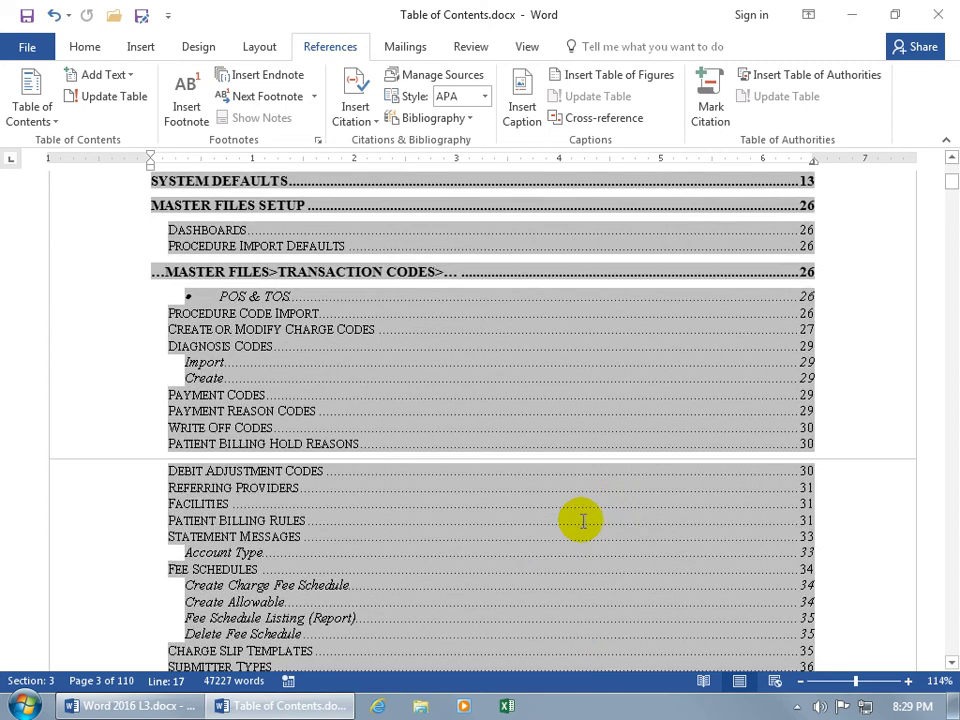
scroll(582, 521, "up", 4)
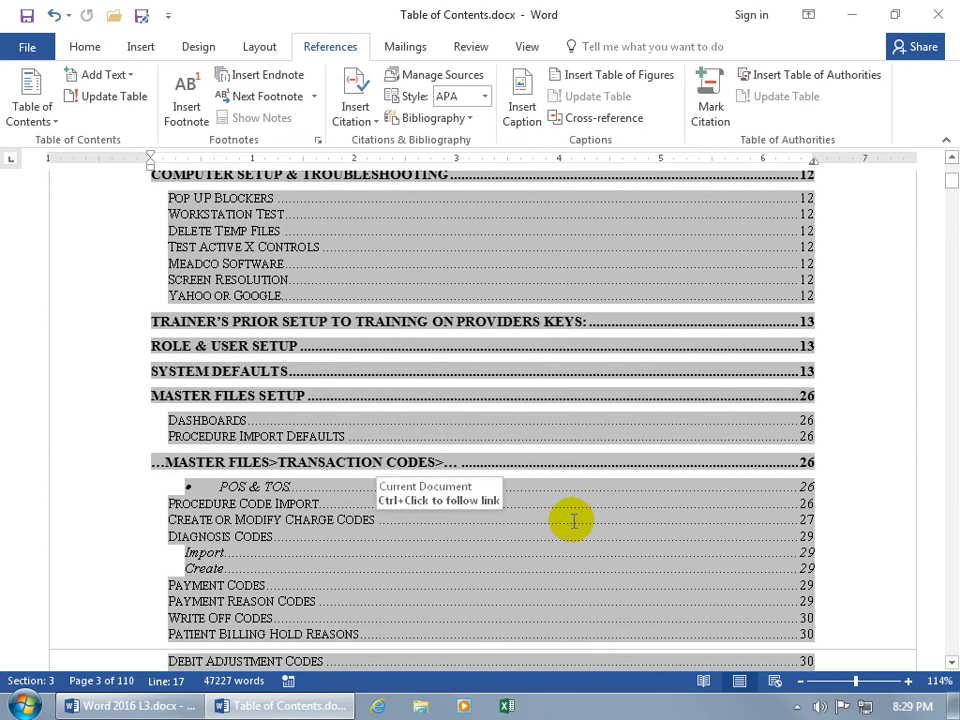